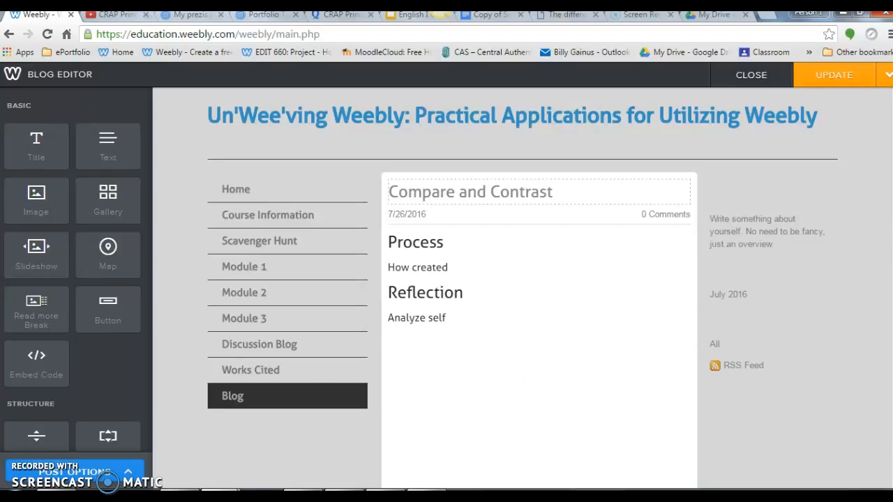
{"action": "scroll", "coordinate": [522, 279], "scroll_direction": "down", "scroll_amount": 2}
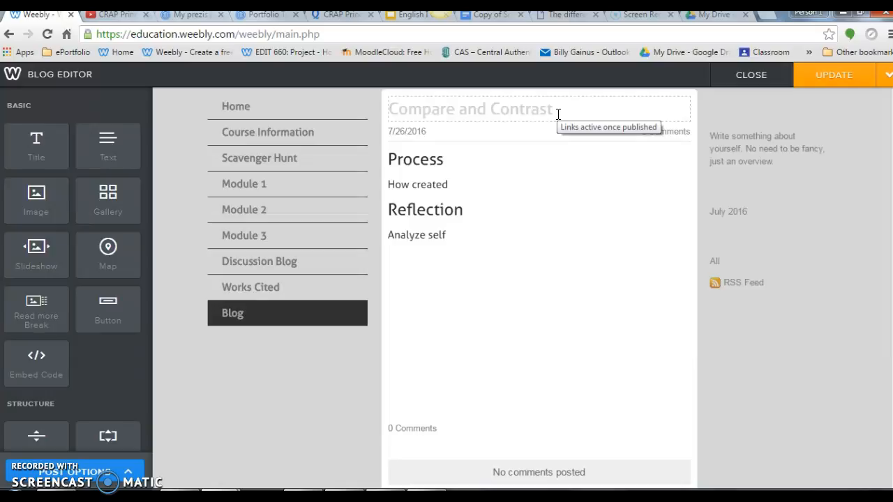
{"action": "left_click", "coordinate": [417, 162]}
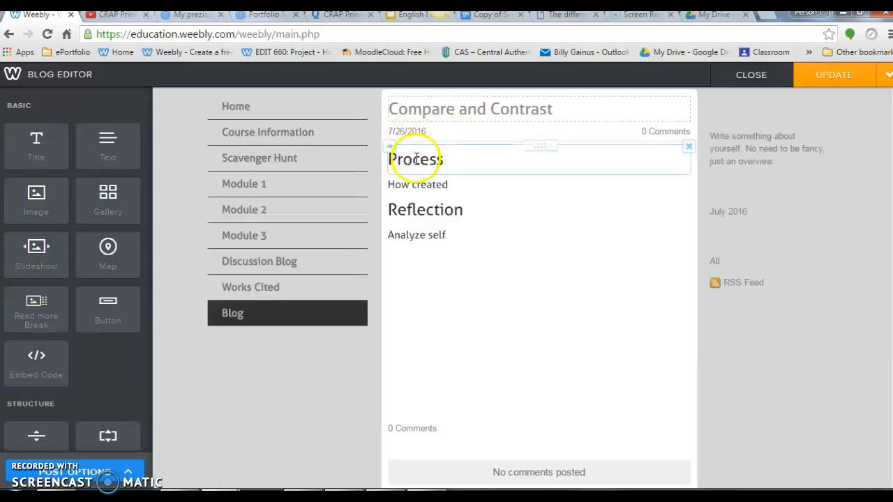
{"action": "left_click", "coordinate": [417, 184]}
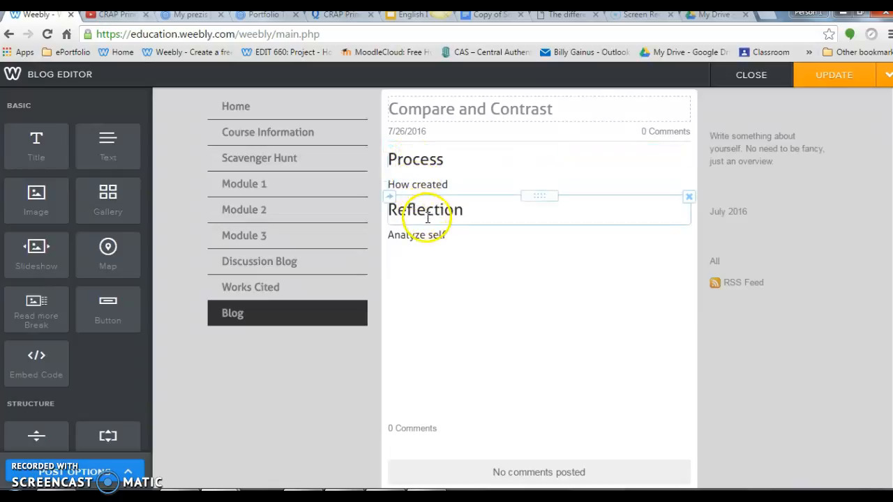
{"action": "left_click", "coordinate": [429, 246]}
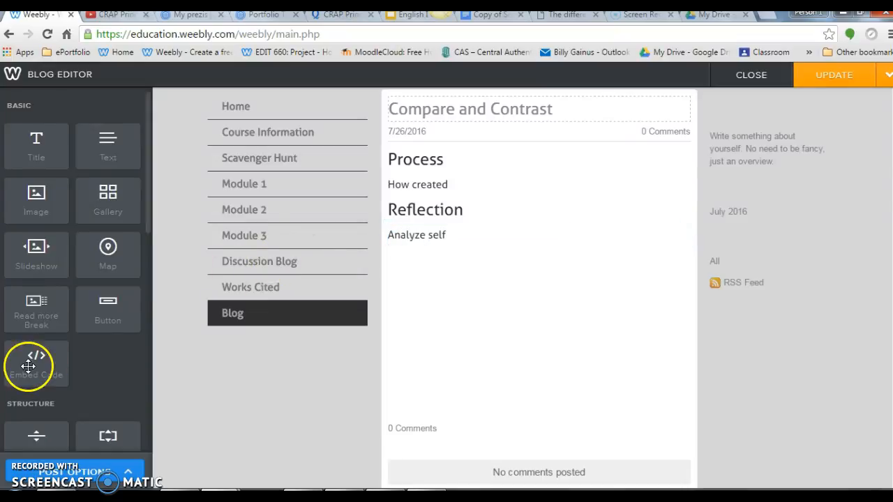
Step: Add a YouTube element below the "How created" text, and copy the share link of the CRAP Principles of Design video on YouTube
{"action": "left_click_drag", "start_coordinate": [148, 217], "coordinate": [470, 193]}
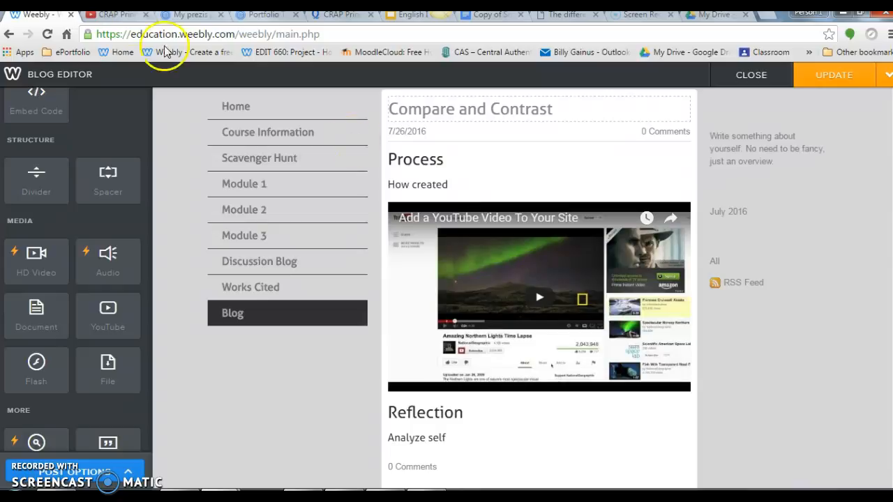
{"action": "left_click", "coordinate": [129, 18]}
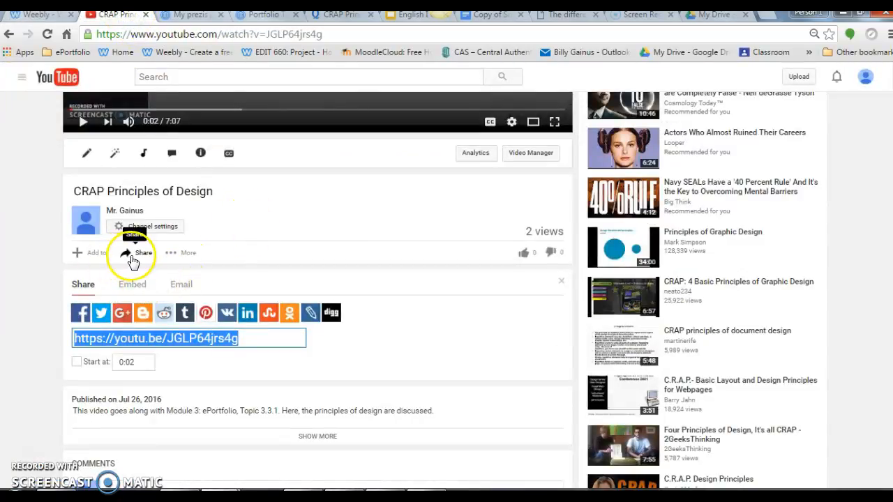
{"action": "left_click", "coordinate": [130, 253]}
{"action": "left_click", "coordinate": [132, 257]}
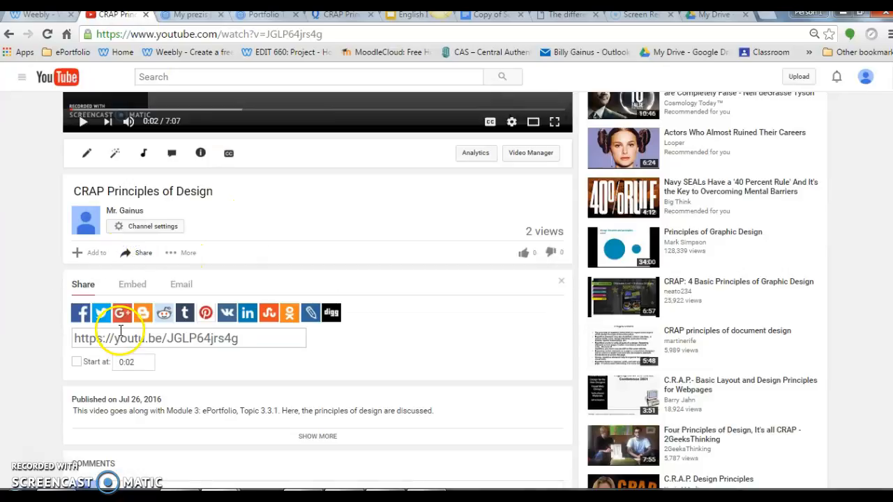
{"action": "left_click", "coordinate": [122, 339]}
{"action": "key", "text": "ctrl+c"}
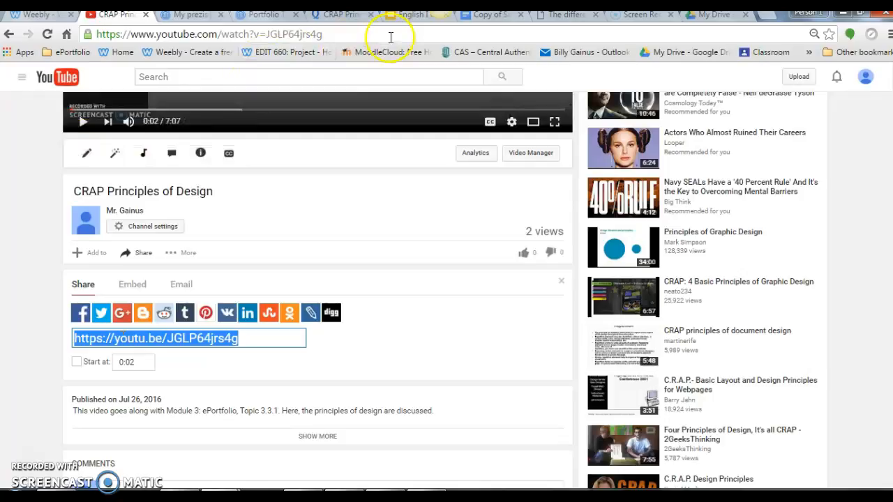
{"action": "left_click", "coordinate": [36, 15]}
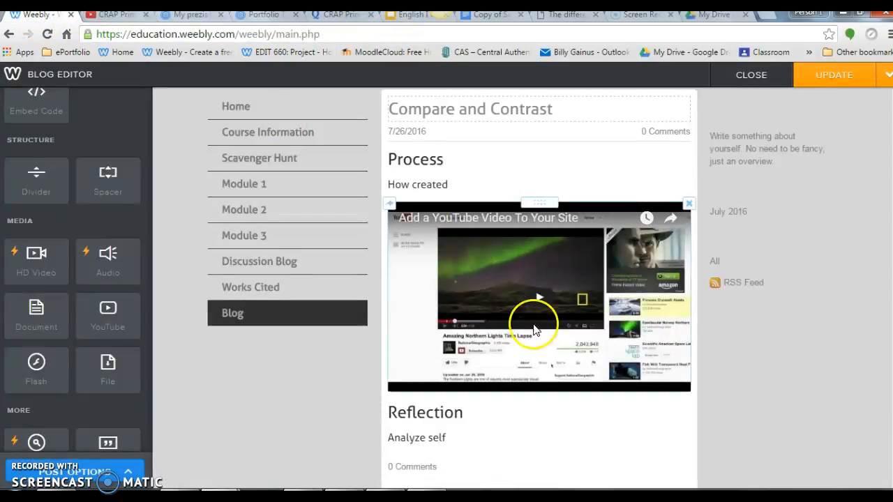
{"action": "left_click", "coordinate": [519, 308]}
{"action": "left_click", "coordinate": [513, 154]}
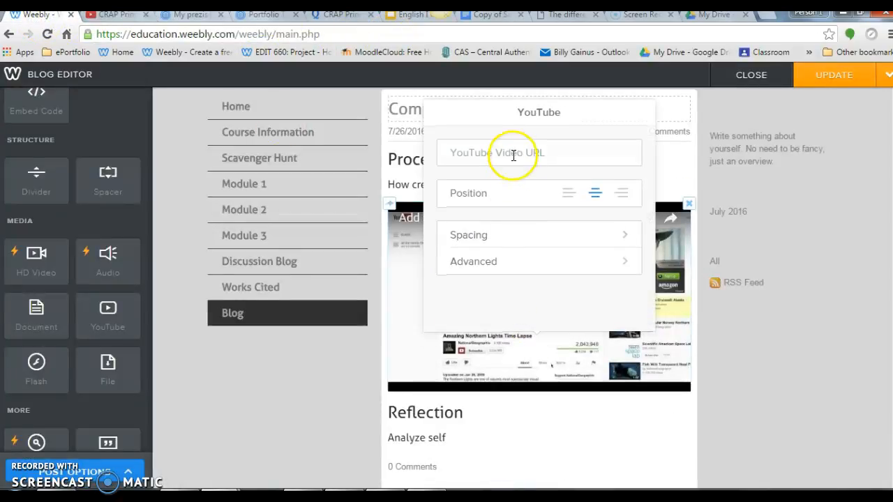
{"action": "key", "text": "ctrl+v"}
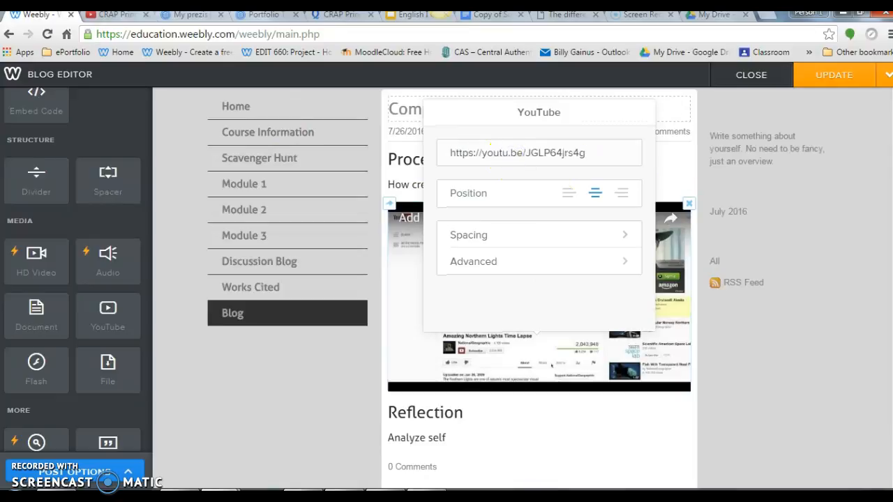
{"action": "left_click", "coordinate": [827, 363]}
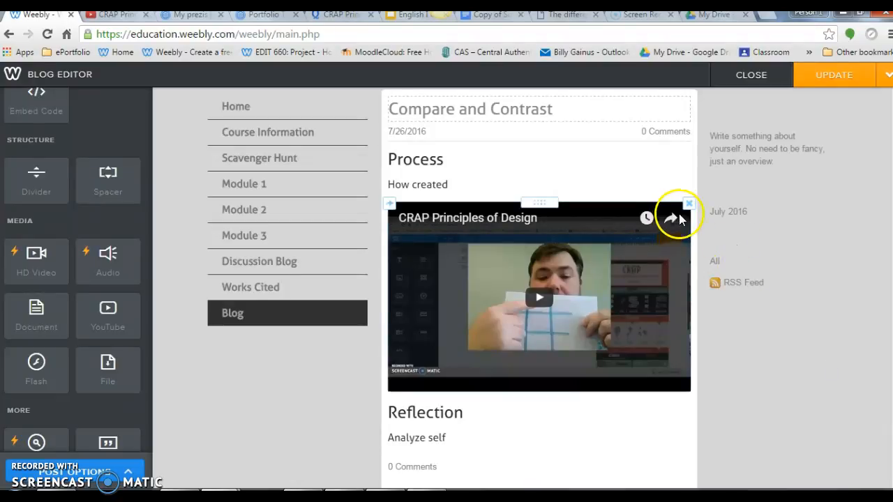
Step: Delete the YouTube video element and place an Embed Code element below the "How created" text instead
{"action": "left_click", "coordinate": [688, 206]}
{"action": "left_click", "coordinate": [667, 168]}
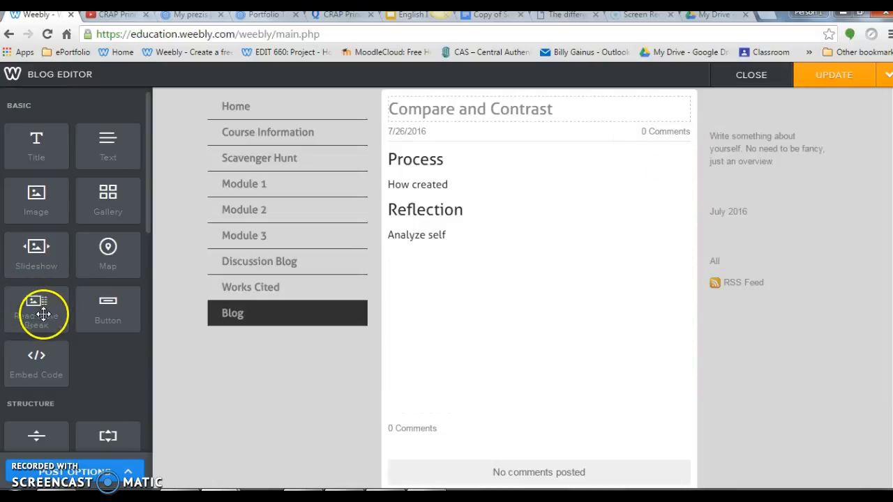
{"action": "mouse_move", "coordinate": [56, 350]}
{"action": "left_mouse_down"}
{"action": "mouse_move", "coordinate": [32, 360]}
{"action": "mouse_move", "coordinate": [309, 295]}
{"action": "mouse_move", "coordinate": [419, 229]}
{"action": "mouse_move", "coordinate": [442, 200]}
{"action": "left_mouse_up"}
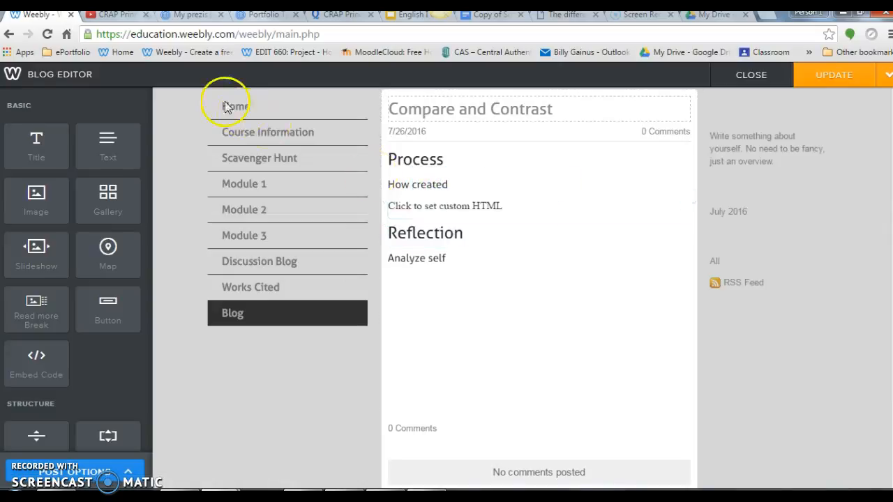
Step: Switch to Prezi, open the Portfolio Types and Purposes prezi and copy its embed code
{"action": "left_click", "coordinate": [183, 15]}
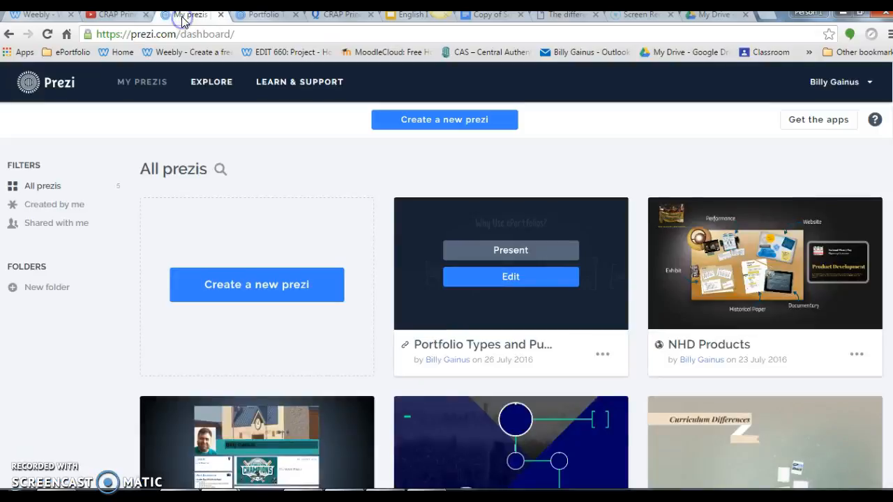
{"action": "left_click", "coordinate": [535, 253]}
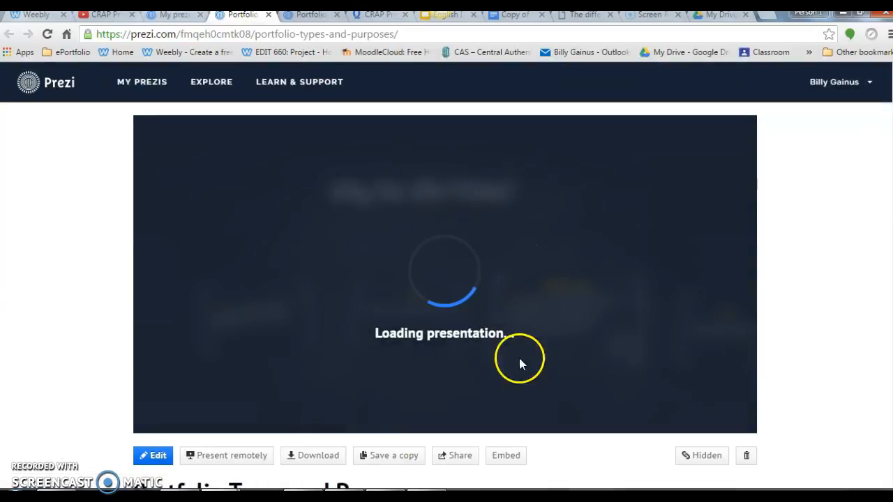
{"action": "left_click", "coordinate": [507, 463]}
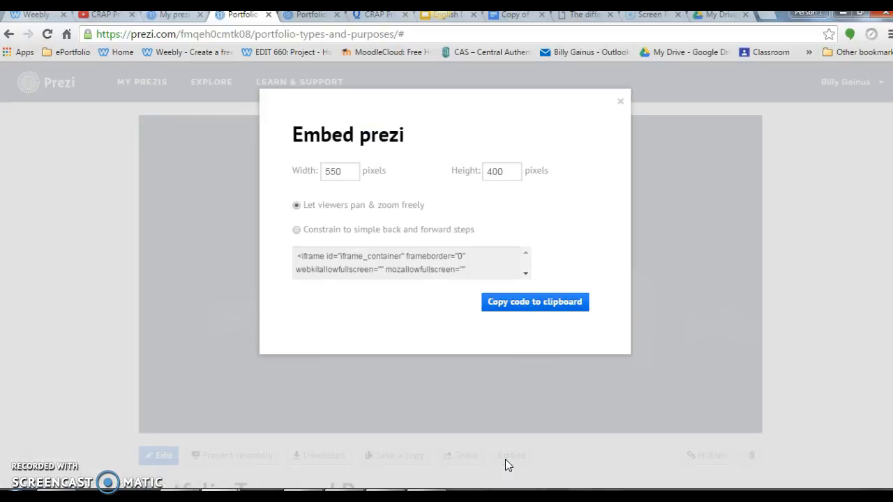
{"action": "left_click", "coordinate": [510, 304]}
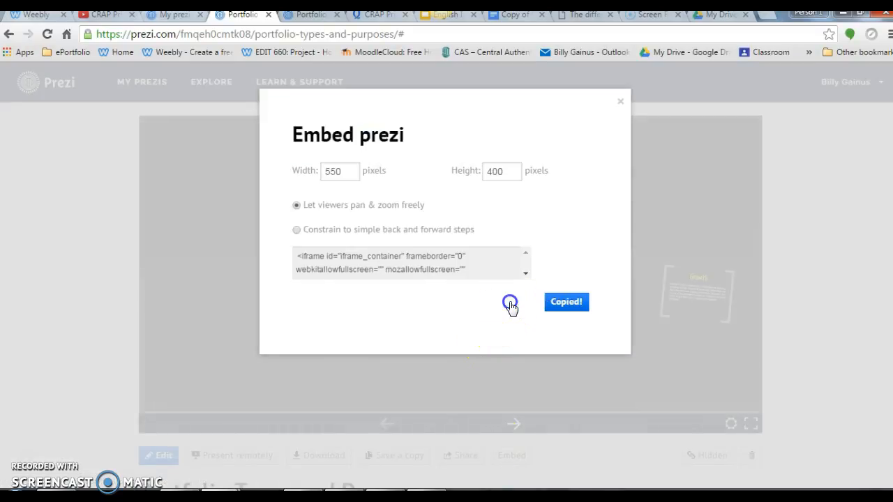
Step: Return to Weebly and replace the custom HTML placeholder below "How created" with the copied Prezi embed code
{"action": "left_click", "coordinate": [32, 15]}
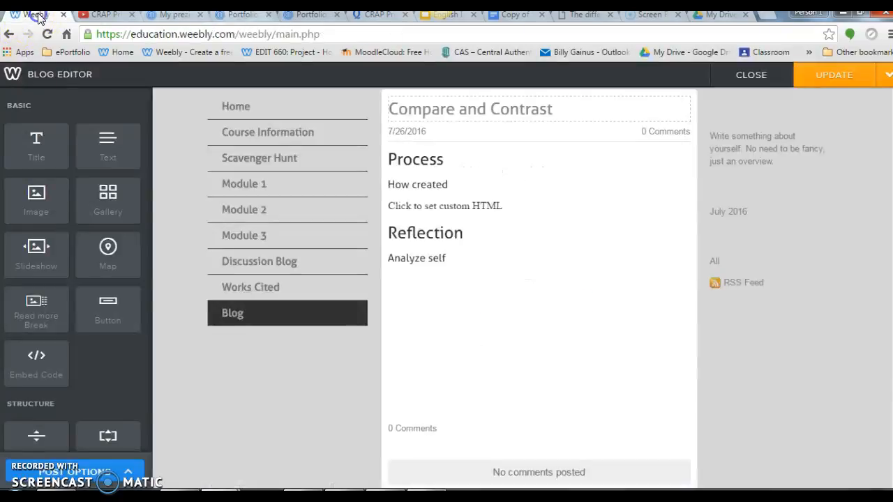
{"action": "left_click", "coordinate": [417, 208]}
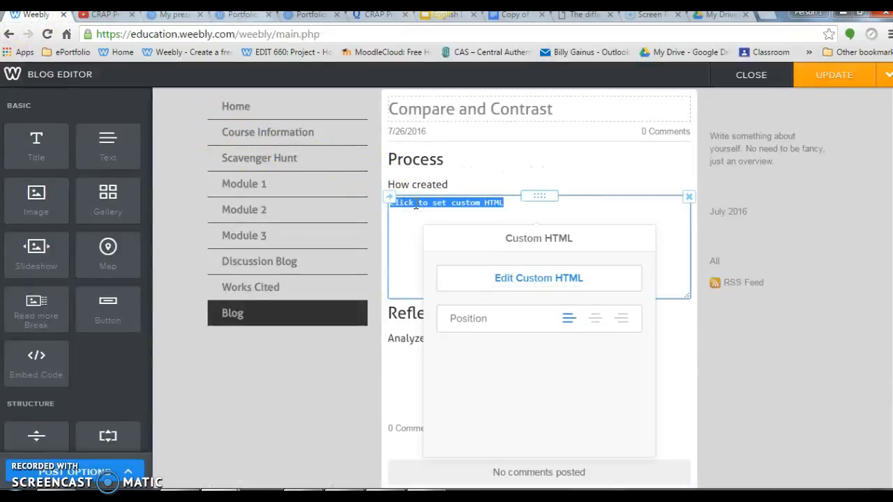
{"action": "key", "text": "ctrl+v"}
{"action": "left_click", "coordinate": [784, 362]}
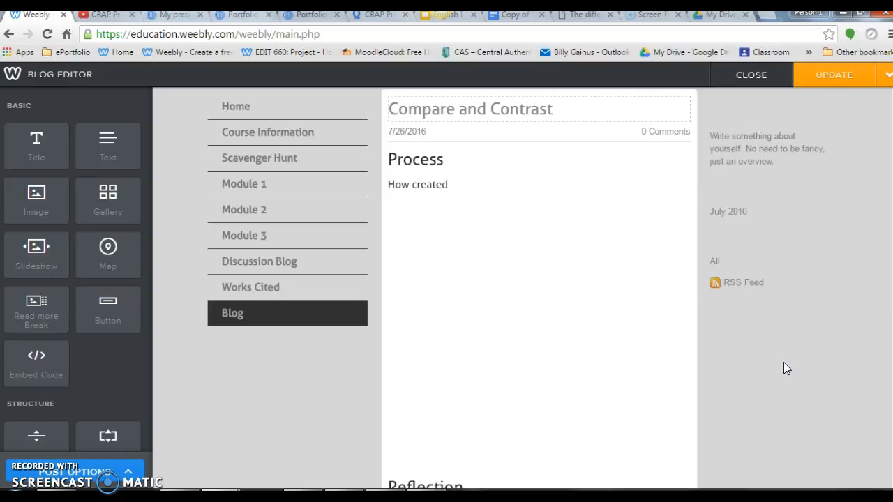
Step: Update the Compare and Contrast blog post and check the embedded prezi on the Blog page
{"action": "left_click", "coordinate": [883, 76]}
{"action": "left_click", "coordinate": [859, 78]}
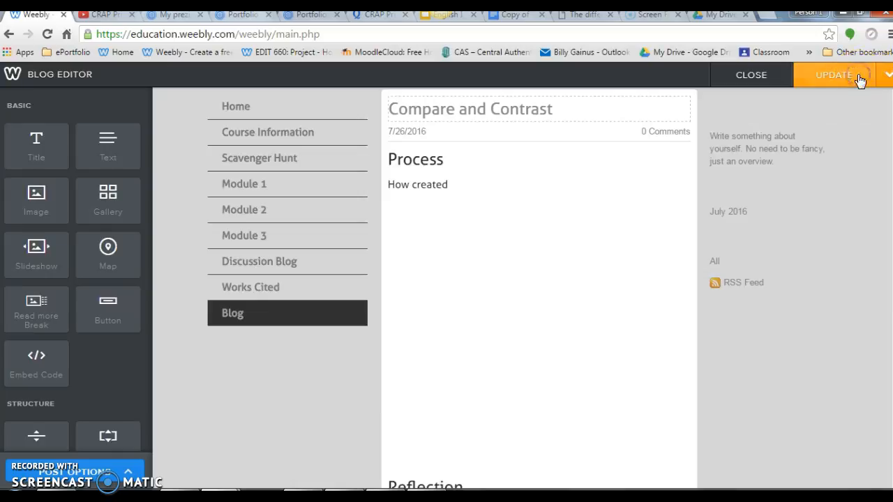
{"action": "left_click", "coordinate": [820, 75]}
{"action": "left_click", "coordinate": [599, 392]}
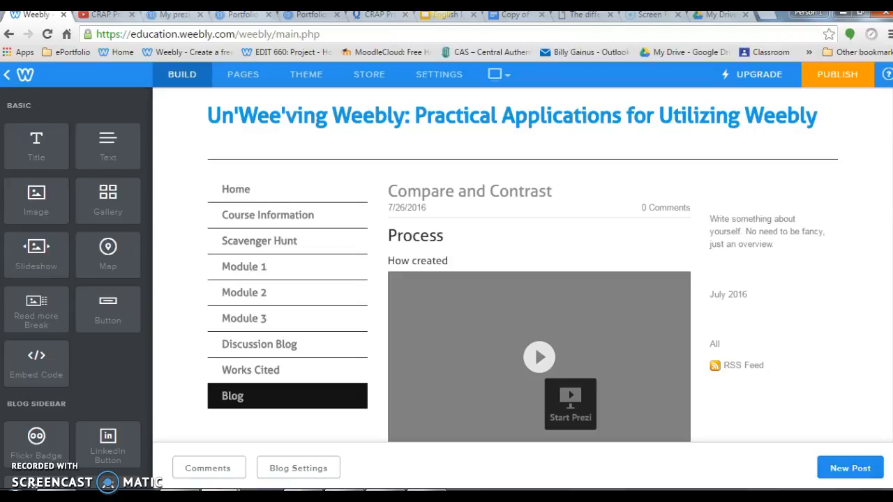
{"action": "scroll", "coordinate": [516, 265], "scroll_direction": "down", "scroll_amount": 2}
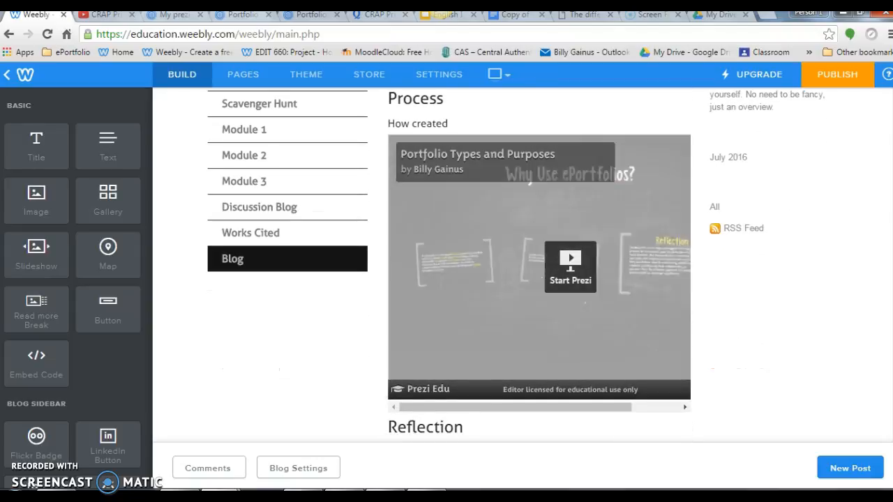
{"action": "scroll", "coordinate": [516, 265], "scroll_direction": "down", "scroll_amount": 1}
{"action": "scroll", "coordinate": [516, 266], "scroll_direction": "up", "scroll_amount": 1}
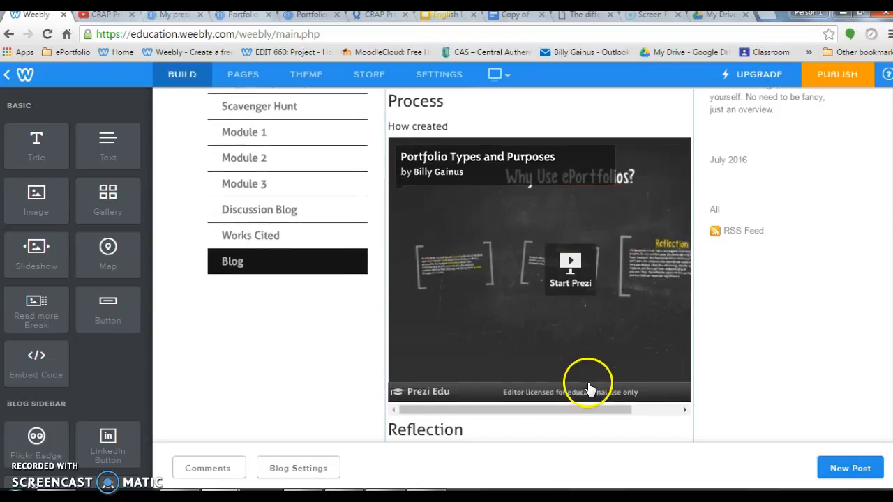
Step: Reopen the blog post for editing and replace the Prezi embed below "How created" with a new Embed Code element
{"action": "left_click", "coordinate": [576, 413]}
{"action": "left_click", "coordinate": [579, 238]}
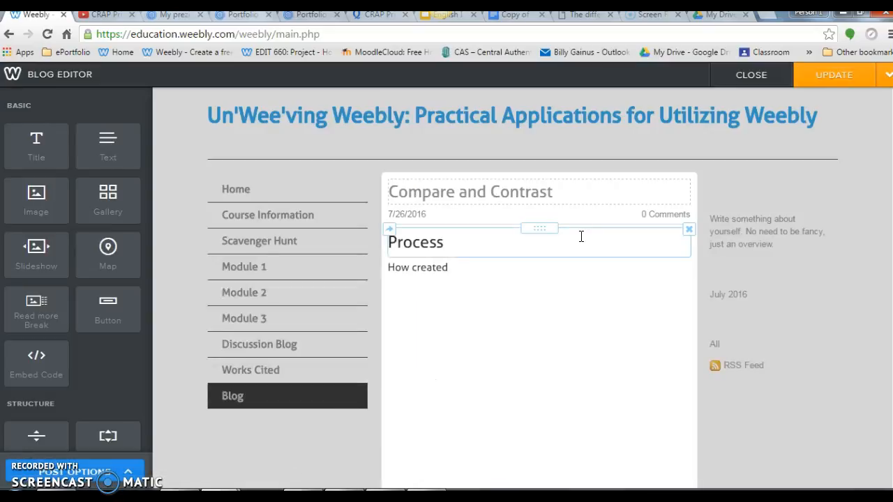
{"action": "left_click", "coordinate": [564, 309]}
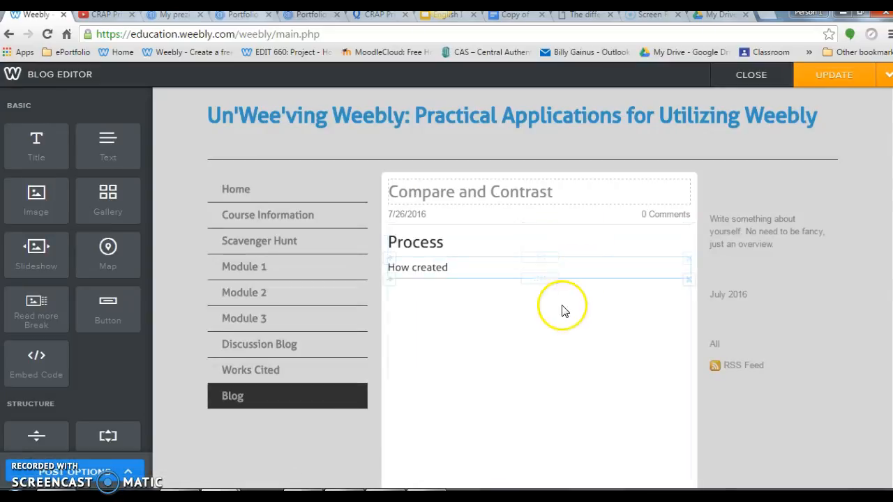
{"action": "left_click", "coordinate": [689, 280]}
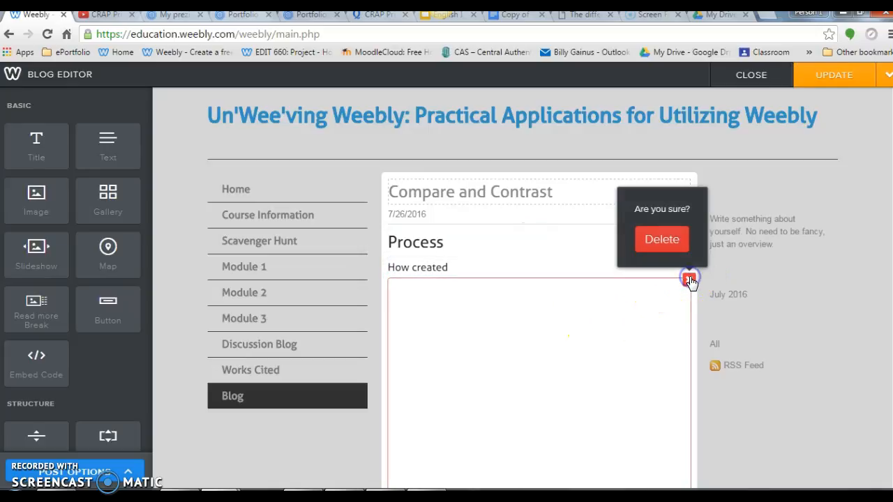
{"action": "left_click", "coordinate": [662, 241]}
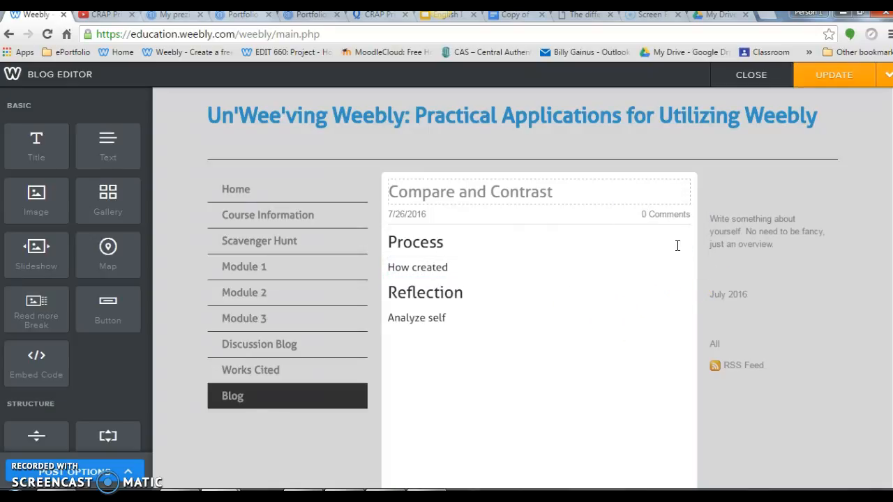
{"action": "left_click_drag", "start_coordinate": [20, 363], "coordinate": [454, 283]}
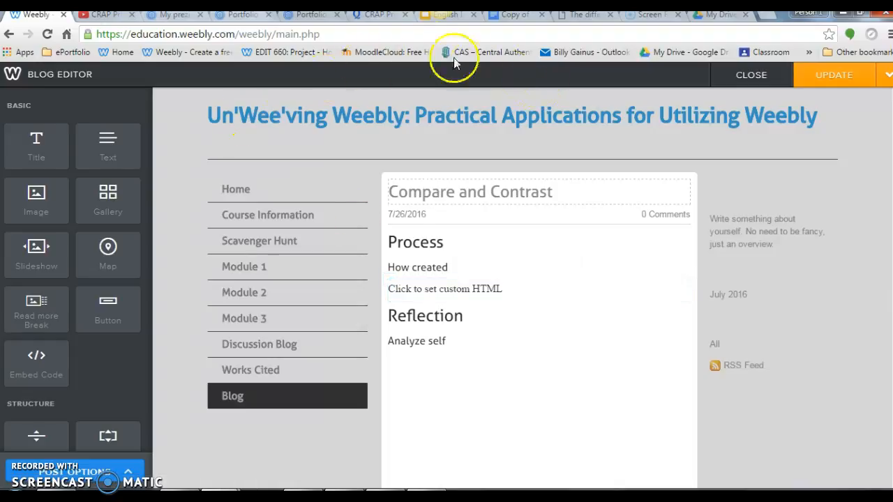
Step: Switch to Quizlet, reopen the CRAP Principles of Design set from the study sets and copy its Flashcards embed code
{"action": "left_click", "coordinate": [368, 17]}
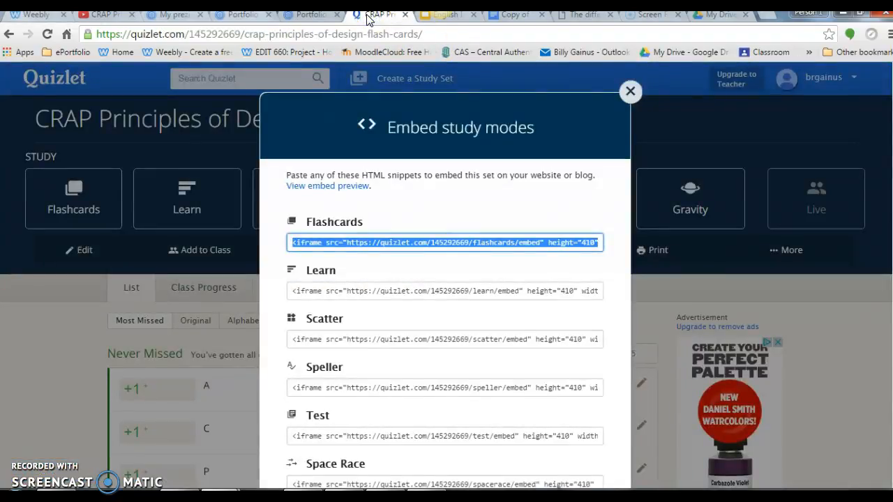
{"action": "left_click", "coordinate": [630, 91]}
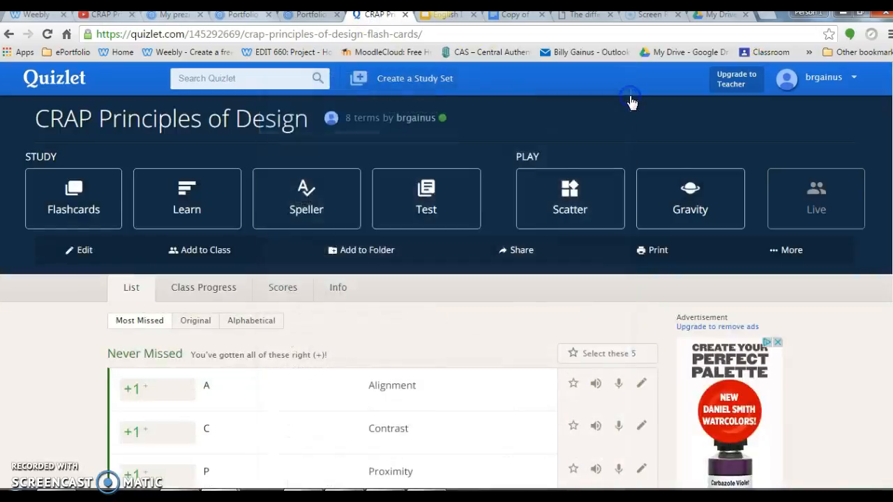
{"action": "left_click", "coordinate": [44, 83]}
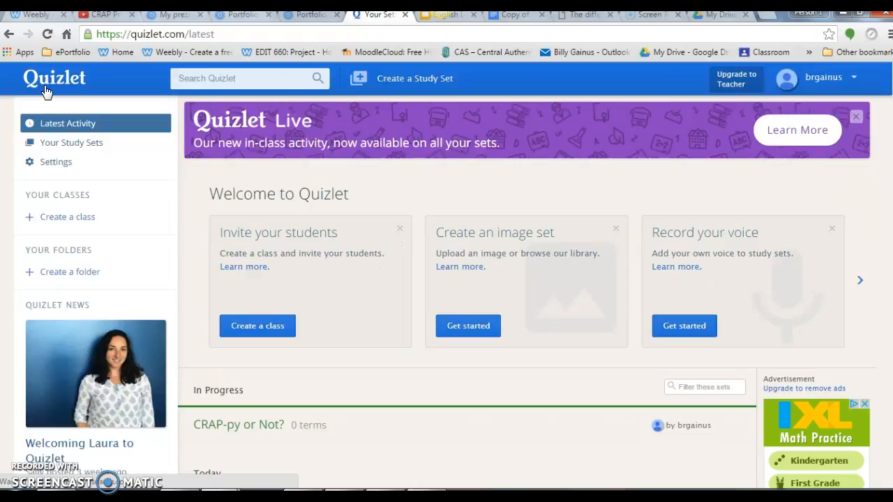
{"action": "left_click", "coordinate": [57, 148]}
{"action": "left_click", "coordinate": [305, 268]}
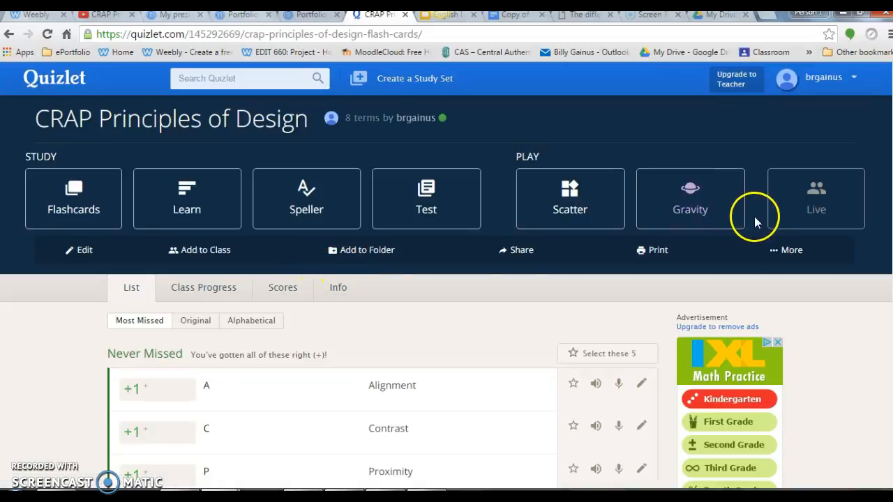
{"action": "left_click", "coordinate": [781, 250]}
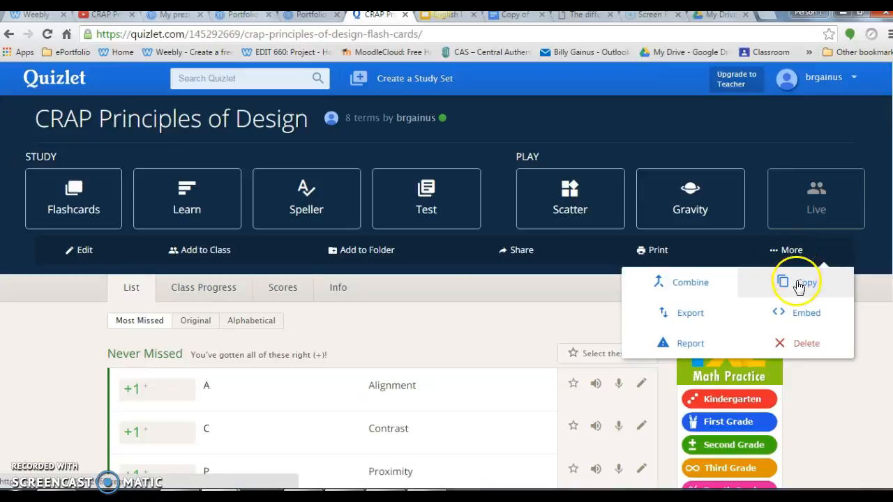
{"action": "left_click", "coordinate": [803, 317]}
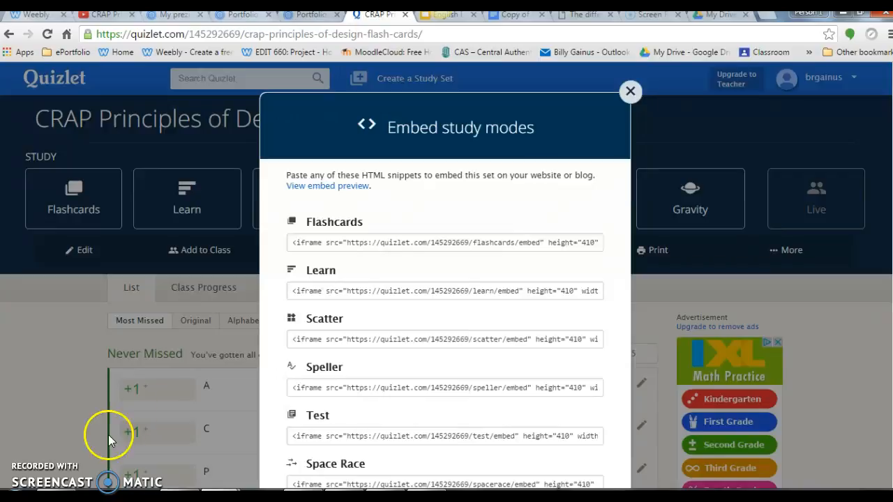
{"action": "left_click", "coordinate": [324, 242]}
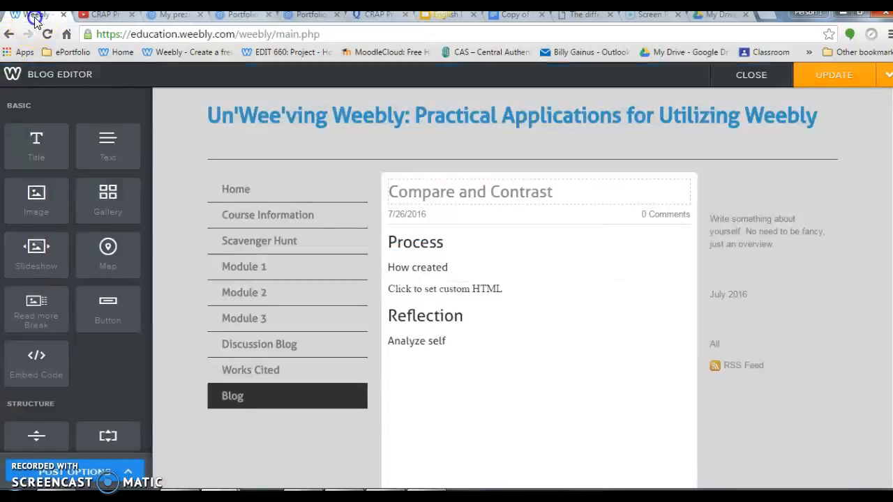
Step: Return to Weebly and replace the custom HTML placeholder below "How created" with the copied Quizlet Flashcards embed code
{"action": "left_click", "coordinate": [35, 16]}
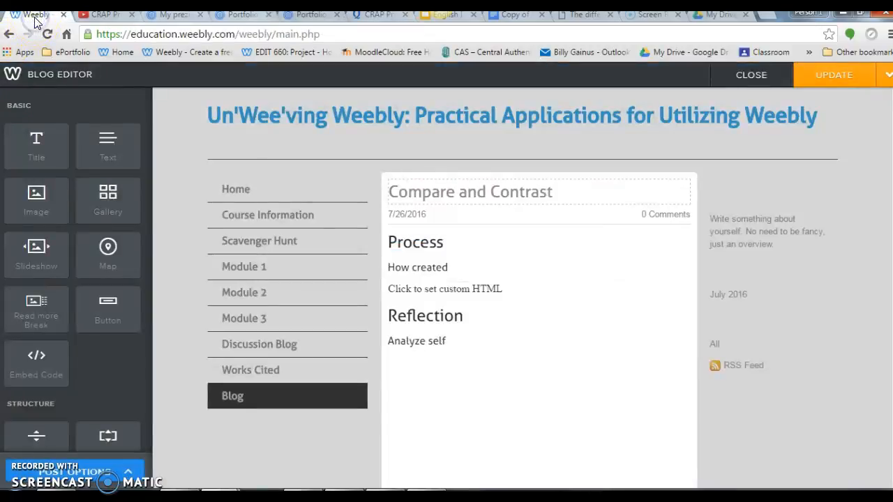
{"action": "left_click", "coordinate": [467, 291]}
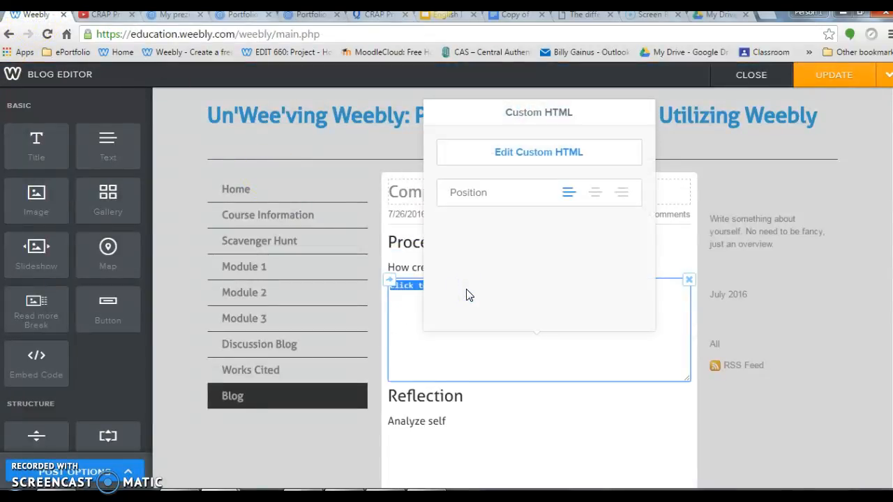
{"action": "key", "text": "ctrl+v"}
{"action": "left_click", "coordinate": [781, 431]}
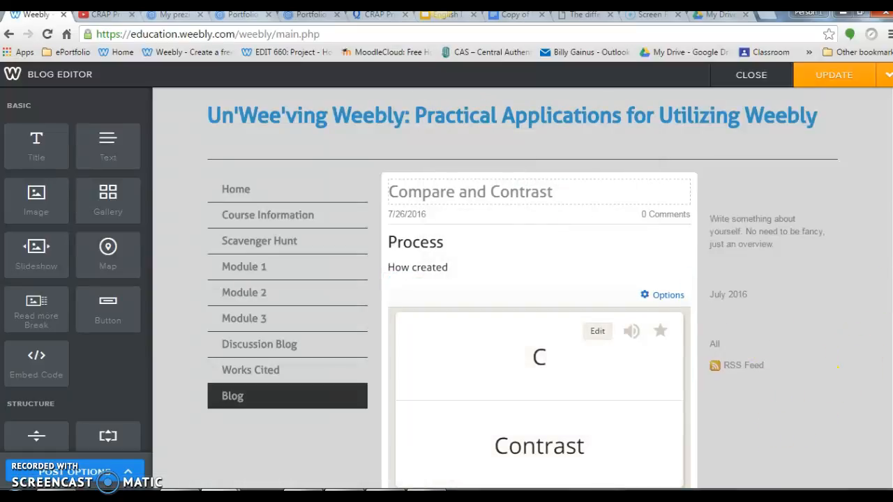
Step: Check the study mode choices of the embedded flashcards and delete the Quizlet embed from the blog post
{"action": "scroll", "coordinate": [447, 286], "scroll_direction": "down", "scroll_amount": 2}
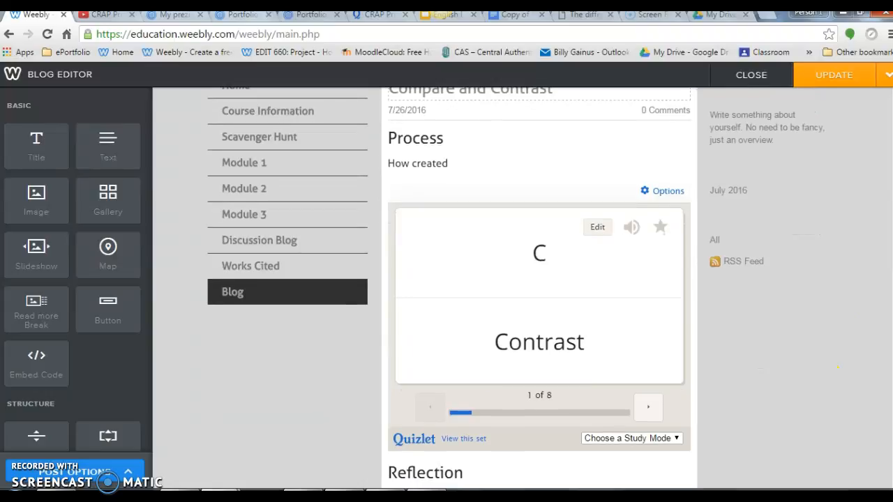
{"action": "left_click", "coordinate": [677, 443]}
{"action": "left_click", "coordinate": [675, 440]}
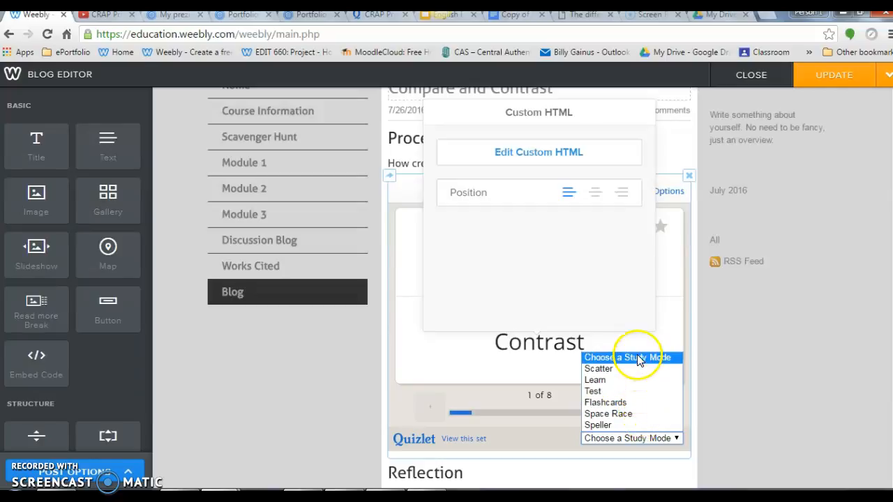
{"action": "left_click", "coordinate": [760, 436]}
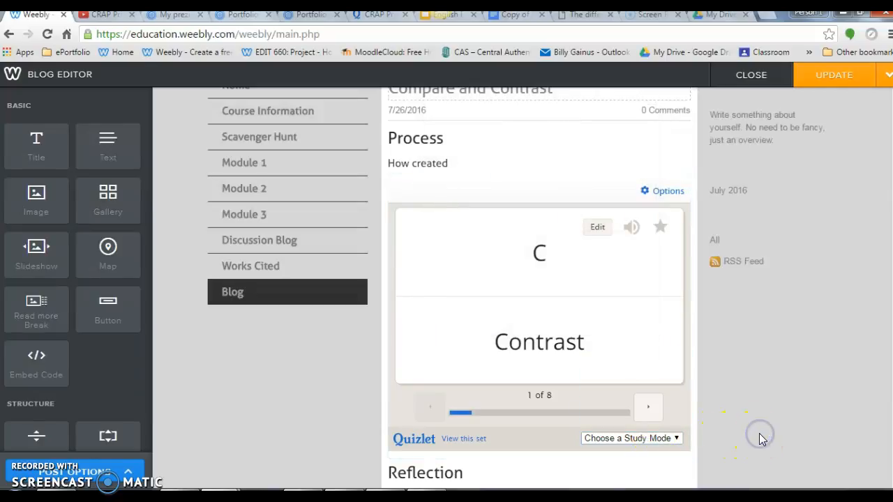
{"action": "left_click", "coordinate": [689, 179]}
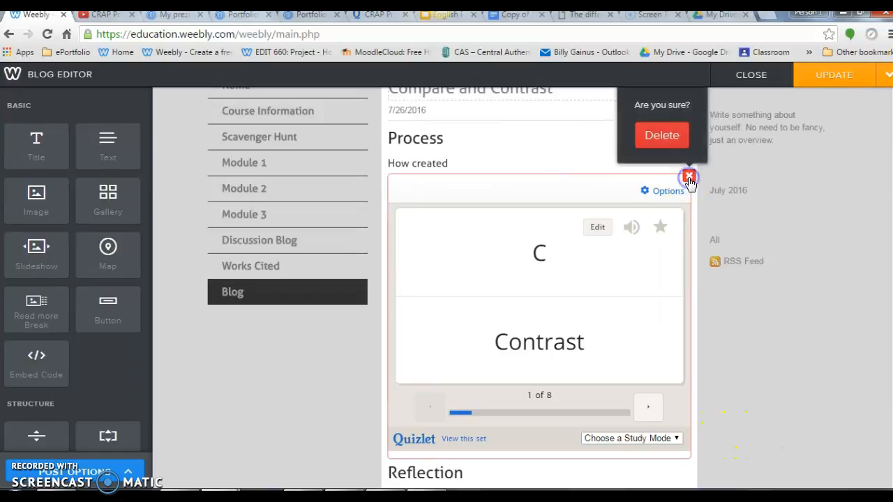
{"action": "left_click", "coordinate": [669, 135]}
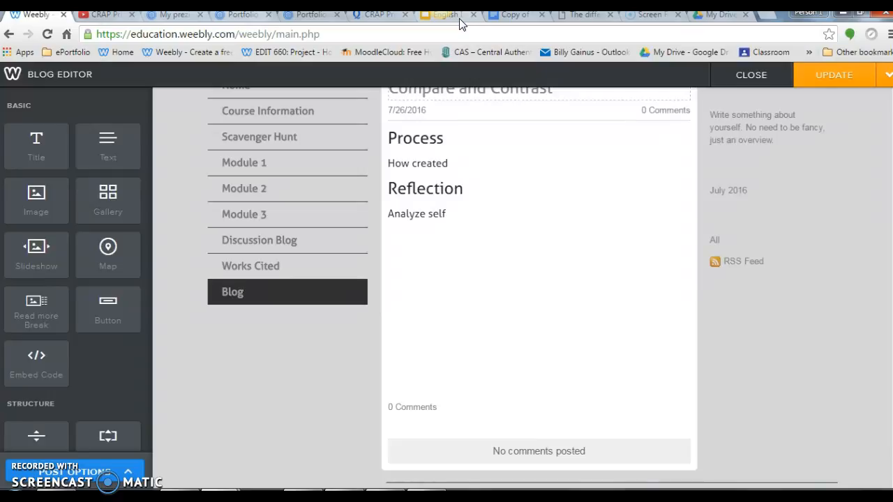
Step: Switch to the English I Curriculum Staff Development 8/14 presentation in Google Slides and turn on its shareable link
{"action": "left_click", "coordinate": [459, 16]}
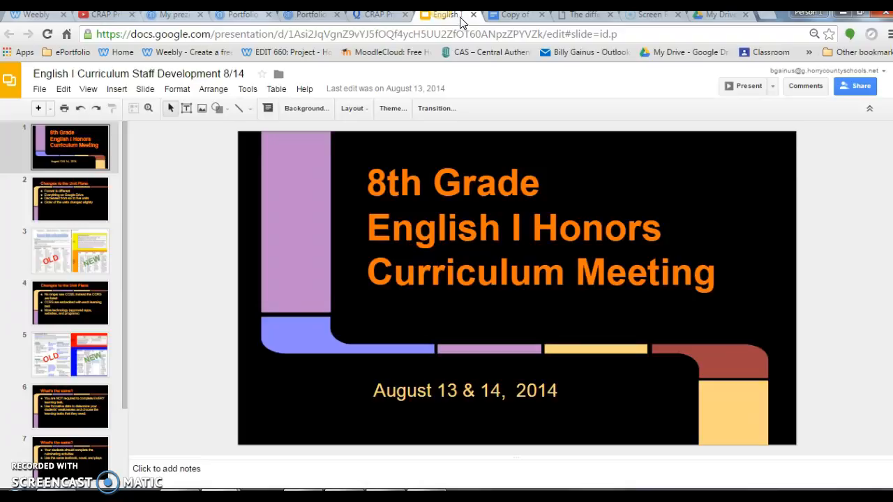
{"action": "left_click", "coordinate": [842, 87]}
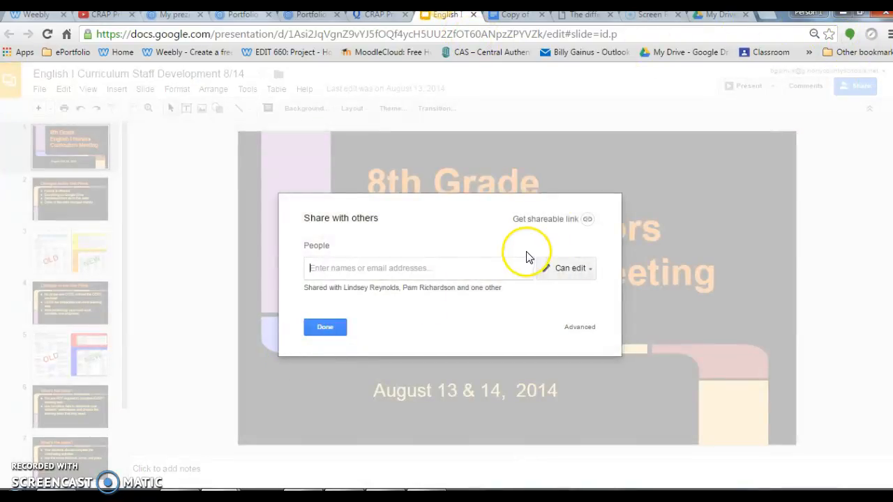
{"action": "left_click", "coordinate": [571, 271]}
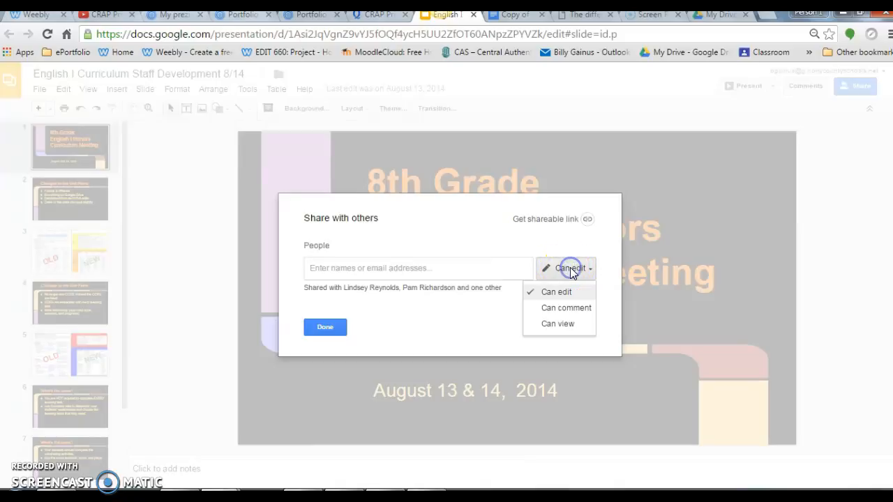
{"action": "left_click", "coordinate": [569, 267]}
{"action": "left_click", "coordinate": [560, 221]}
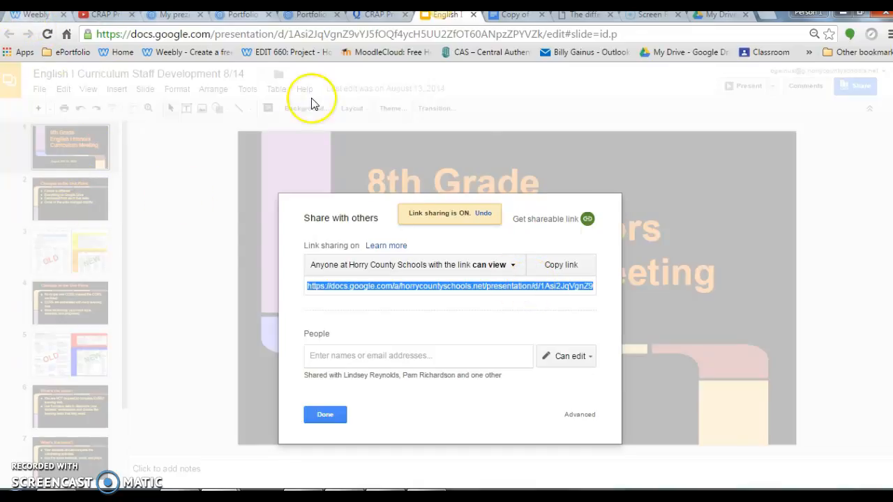
{"action": "left_click", "coordinate": [838, 254]}
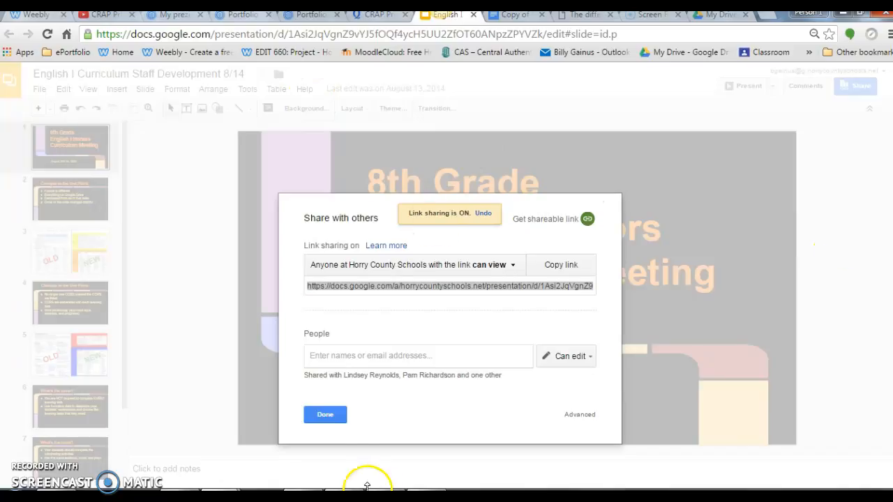
{"action": "left_click", "coordinate": [325, 415]}
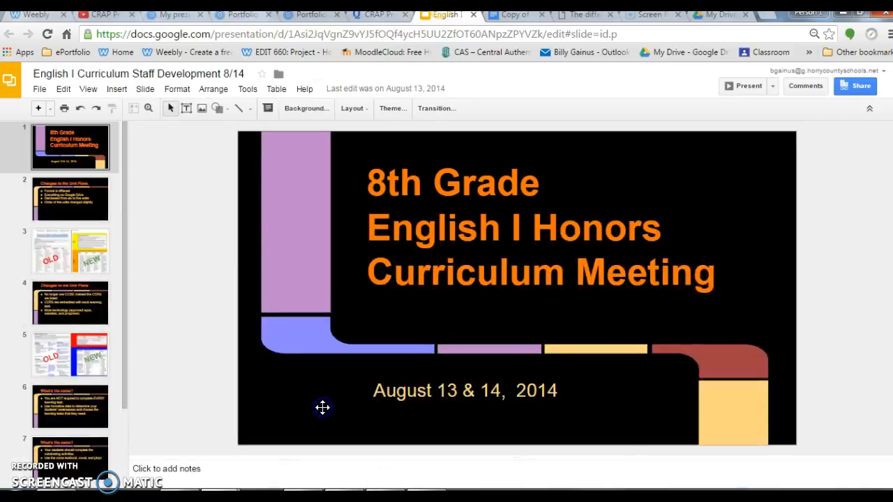
Step: Open the presentation's Publish to the web settings and select its iframe embed code
{"action": "left_click", "coordinate": [37, 91]}
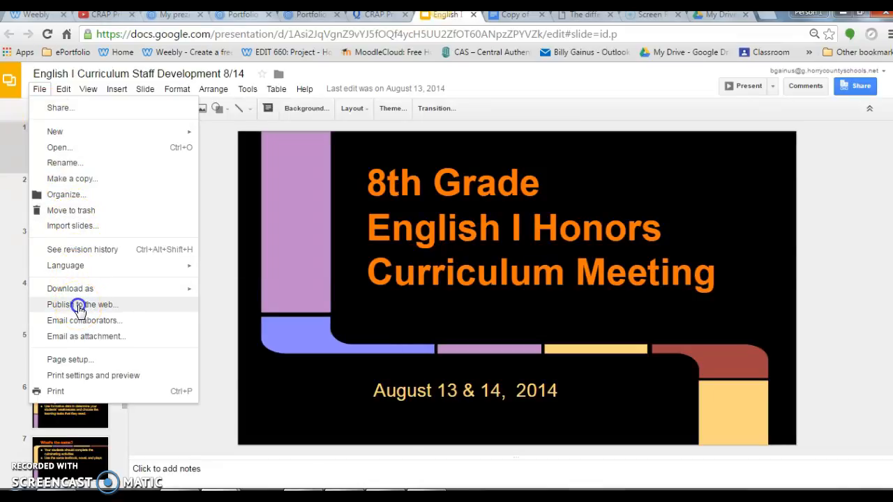
{"action": "left_click", "coordinate": [79, 307]}
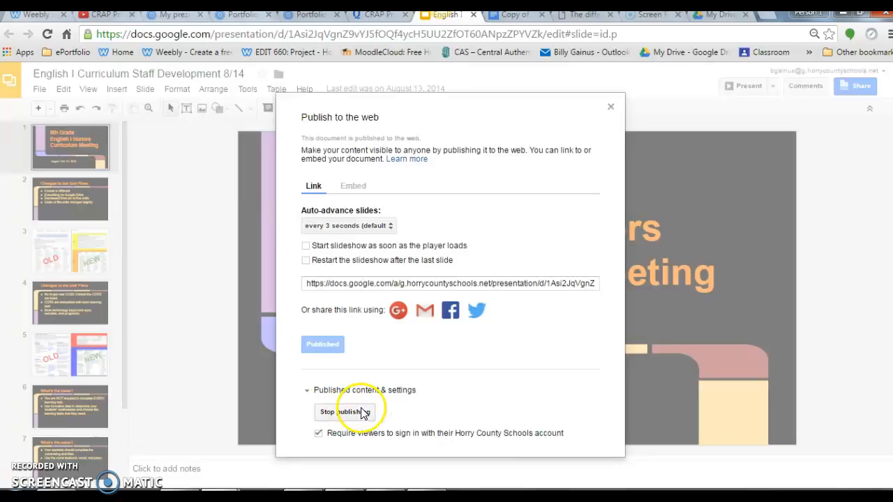
{"action": "left_click", "coordinate": [353, 186]}
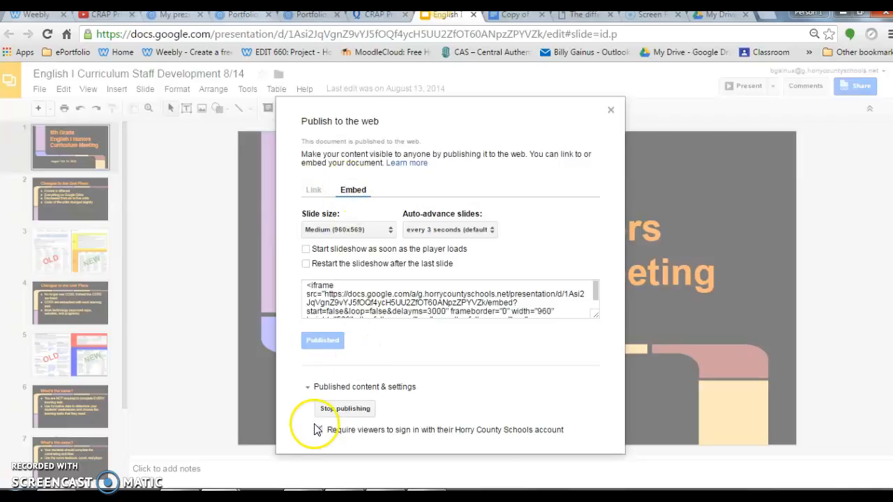
{"action": "left_click", "coordinate": [415, 300]}
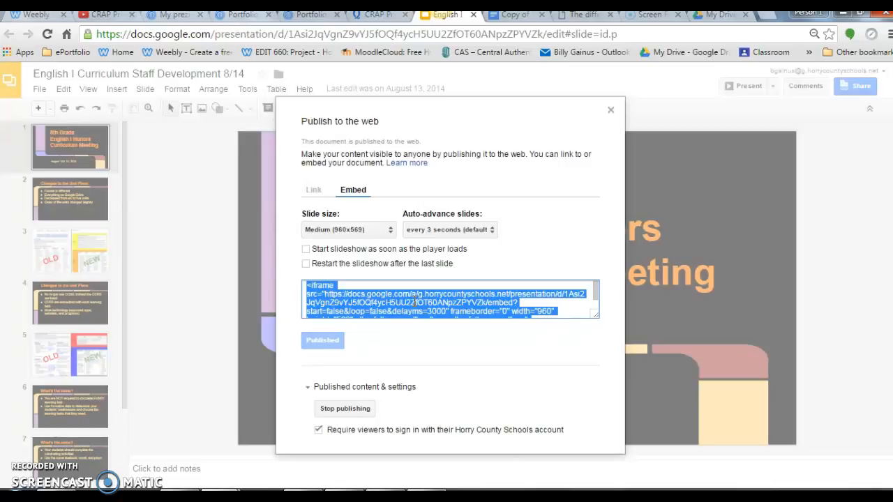
{"action": "left_click", "coordinate": [355, 195]}
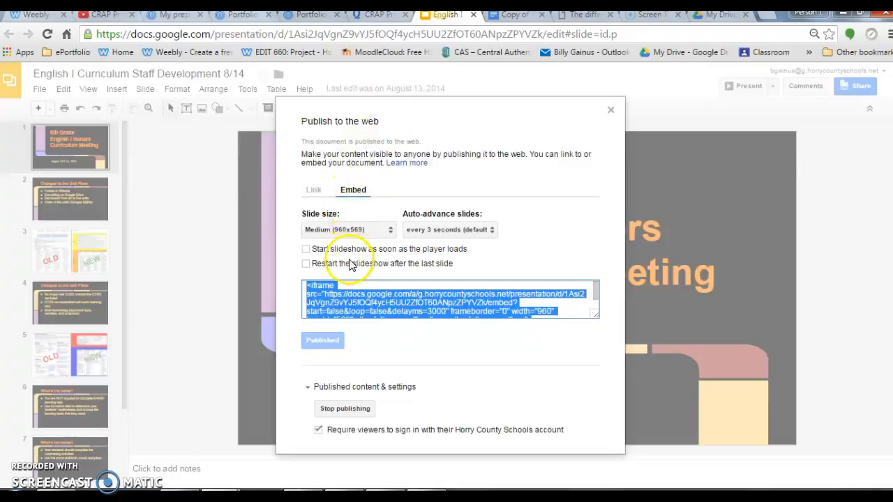
{"action": "left_click", "coordinate": [321, 297]}
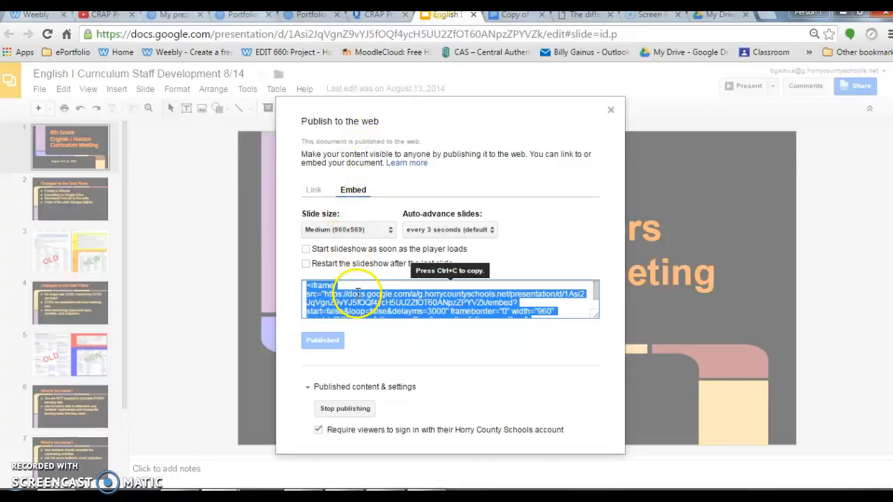
Step: Set the embed to Small (480x299), auto-advance every 10 seconds, start on load and restart after the last slide, and copy its code
{"action": "left_click", "coordinate": [387, 229]}
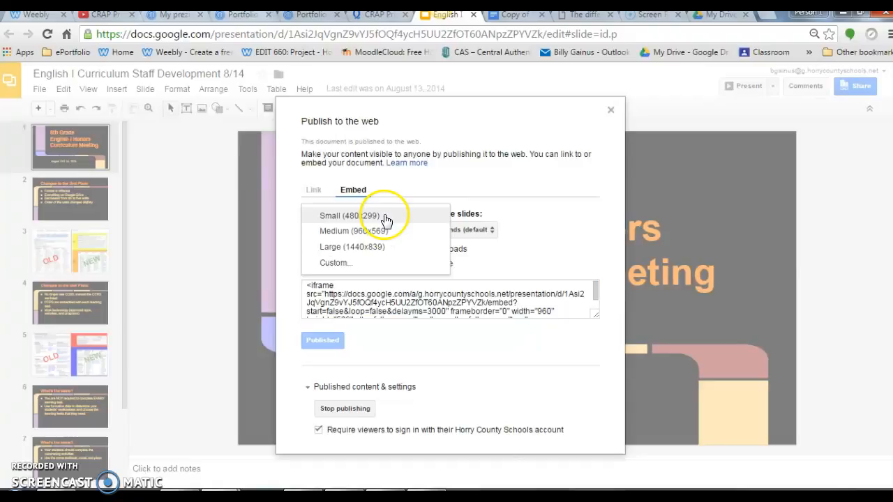
{"action": "left_click", "coordinate": [386, 217]}
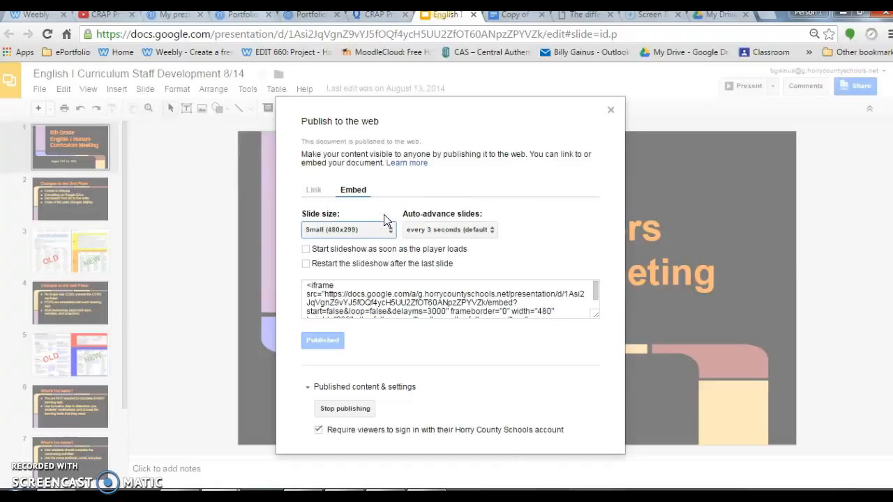
{"action": "left_click", "coordinate": [488, 231]}
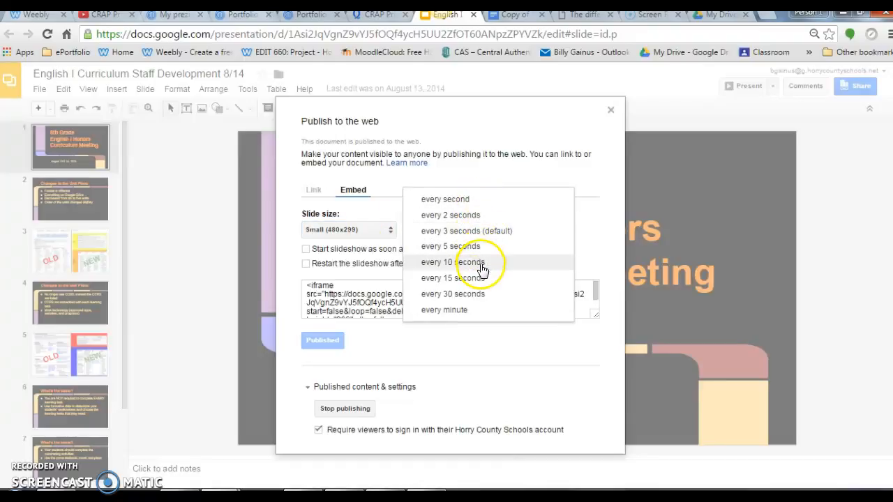
{"action": "left_click", "coordinate": [480, 264]}
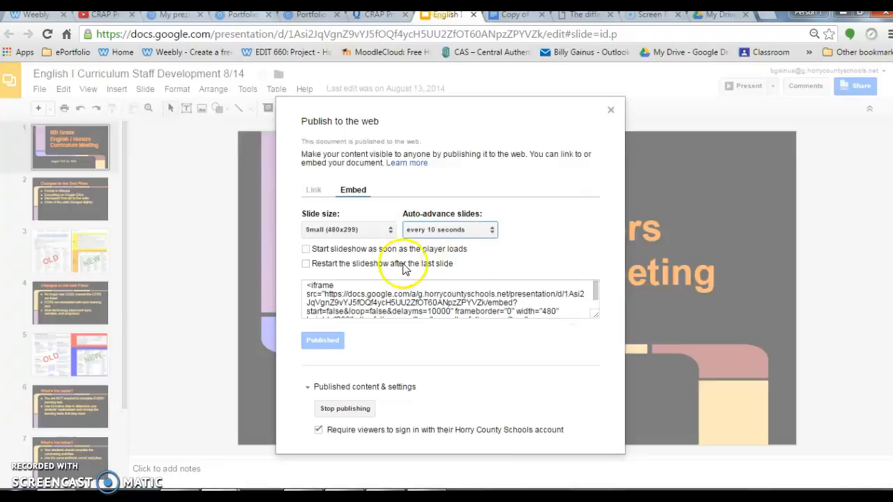
{"action": "left_click", "coordinate": [305, 264]}
{"action": "left_click", "coordinate": [306, 251]}
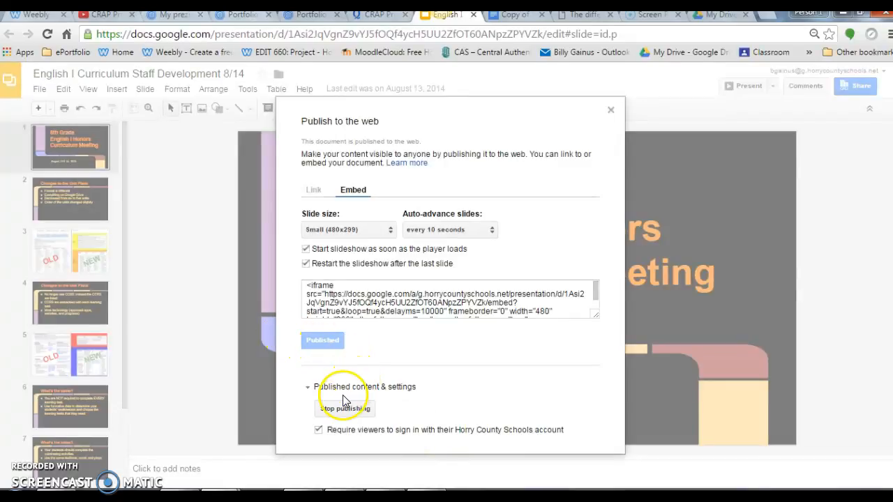
{"action": "left_click", "coordinate": [375, 300]}
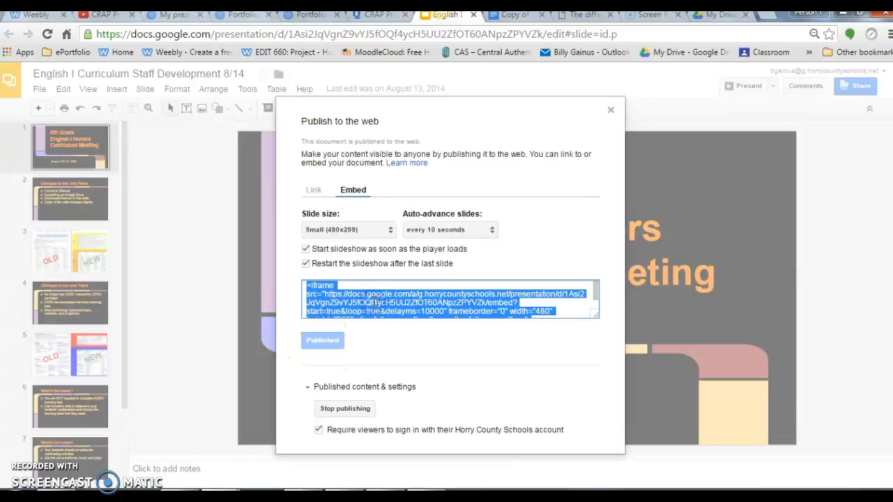
Step: Switch to the Weebly blog post, add an Embed Code element below "How created" and paste the copied Google Slides iframe code into it
{"action": "left_click", "coordinate": [34, 14]}
{"action": "left_click_drag", "start_coordinate": [21, 366], "coordinate": [454, 175]}
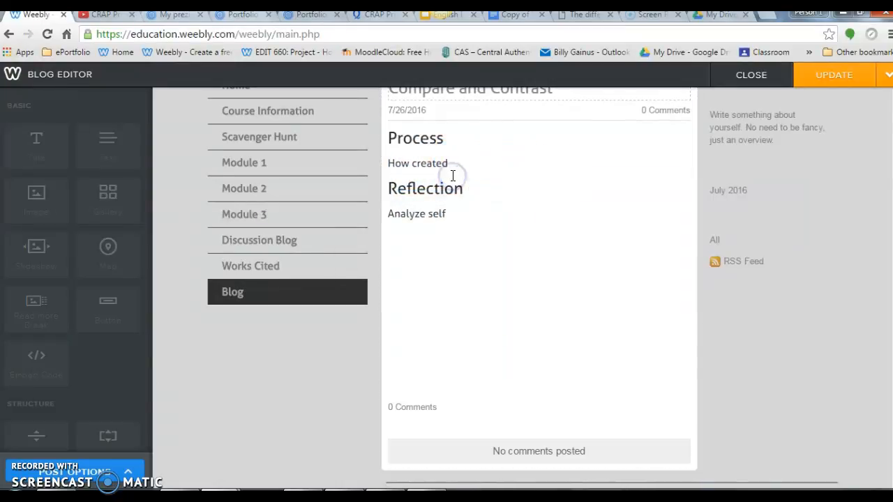
{"action": "left_click", "coordinate": [455, 185]}
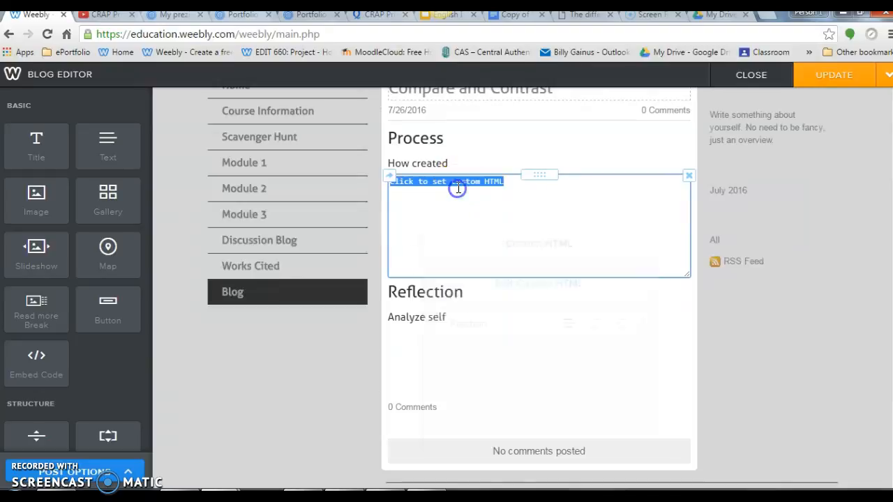
{"action": "key", "text": "ctrl+v"}
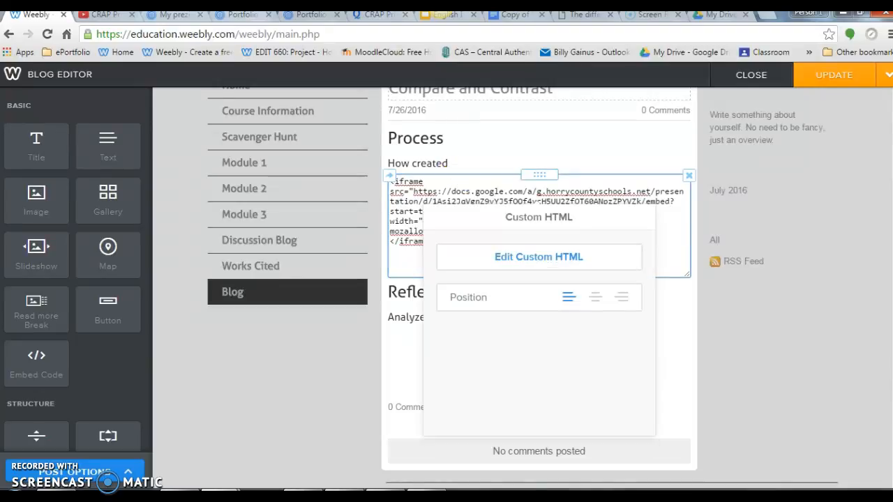
{"action": "left_click", "coordinate": [795, 380]}
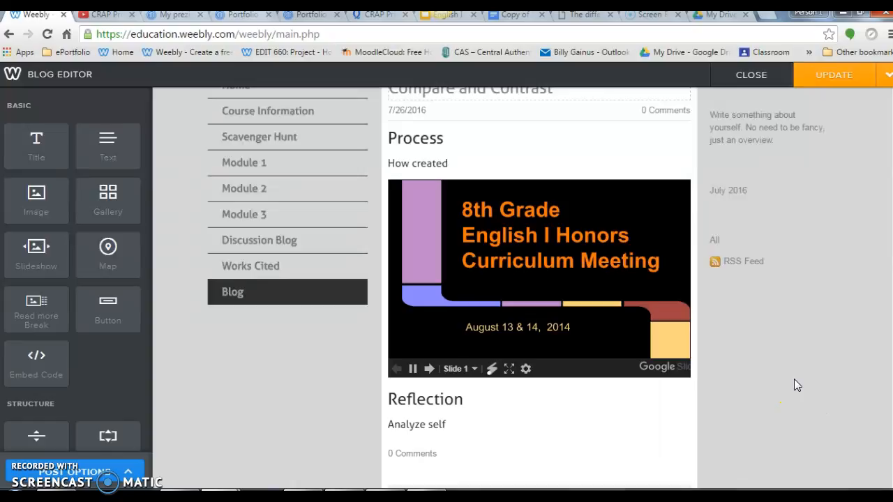
Step: Advance the embedded Google Slides presentation to slide 3 to check how it plays in the post
{"action": "left_click", "coordinate": [432, 372]}
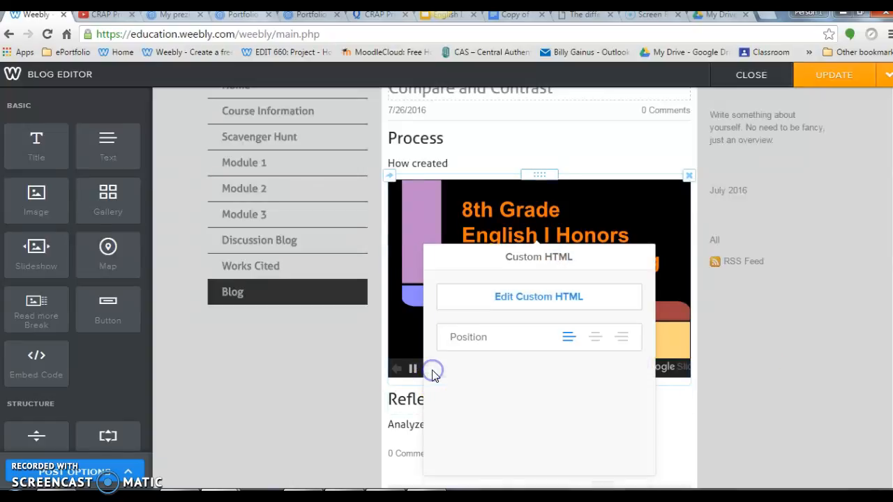
{"action": "left_click", "coordinate": [424, 371]}
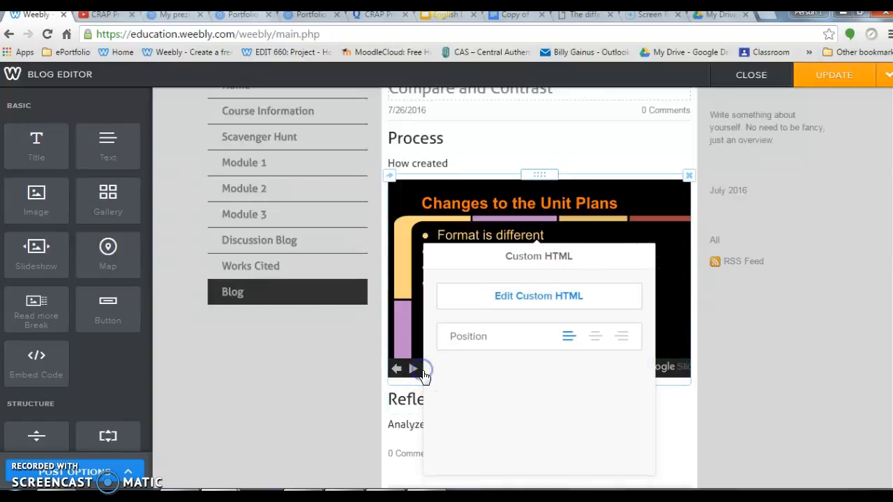
{"action": "left_click", "coordinate": [424, 371]}
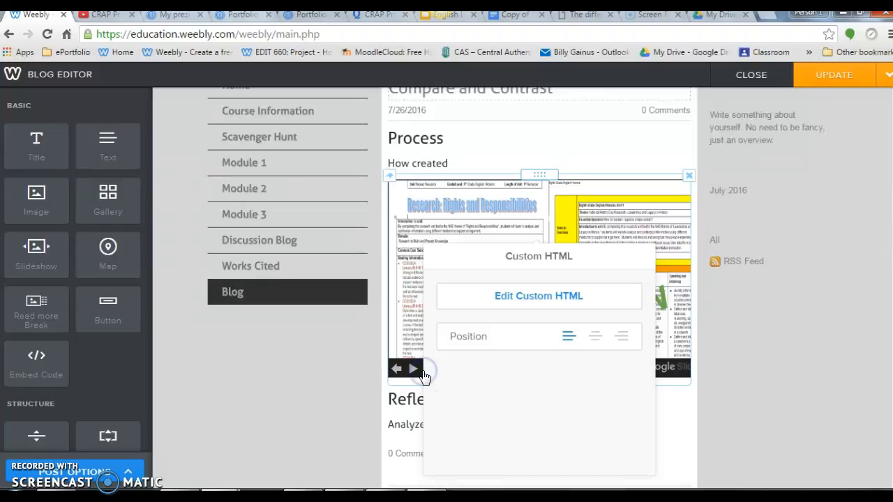
{"action": "left_click", "coordinate": [773, 362]}
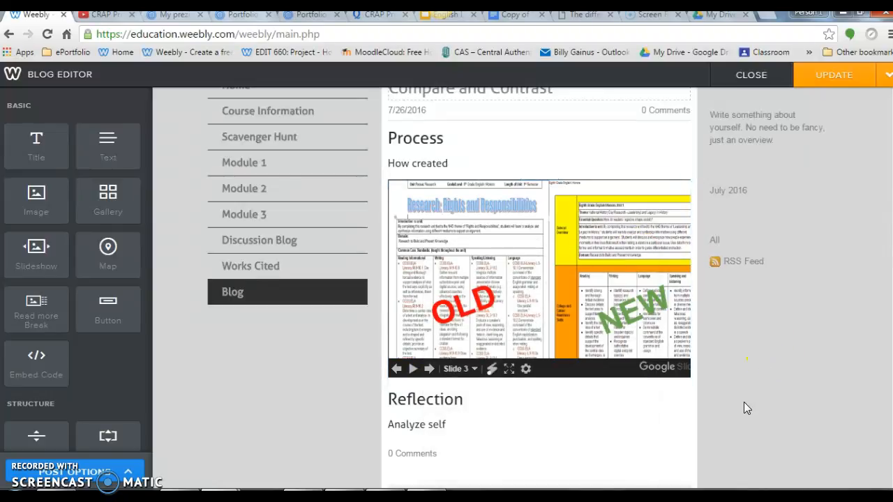
Step: Delete the Google Slides embed from the Process section of the blog post
{"action": "mouse_move", "coordinate": [687, 180]}
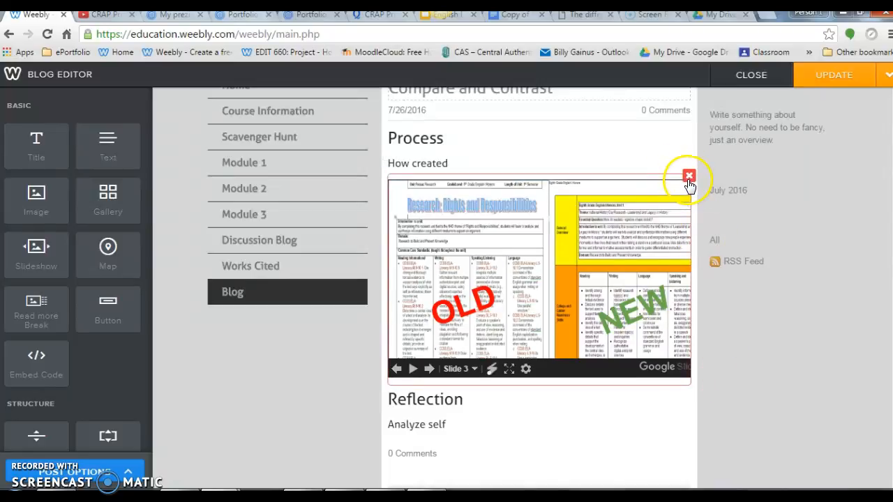
{"action": "left_click", "coordinate": [689, 183]}
{"action": "left_click", "coordinate": [659, 137]}
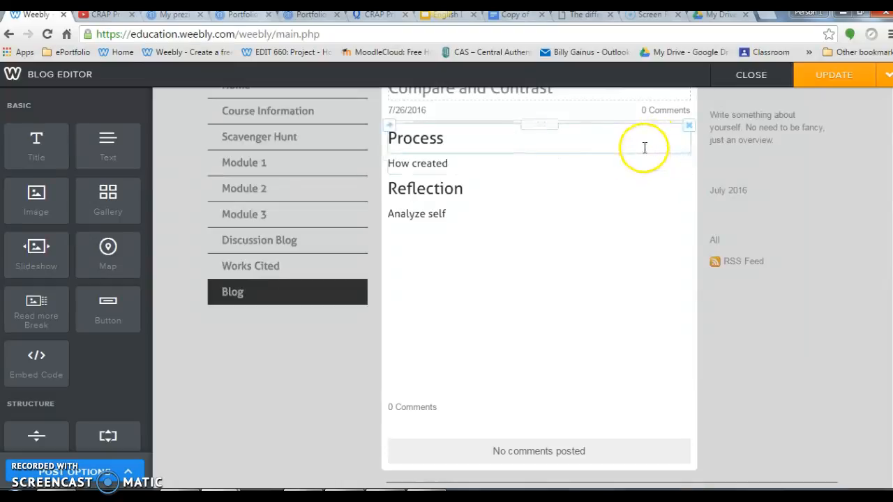
Step: Switch to the Copy of So What? (Act II) document in Google Docs and check its shareable link in the sharing settings
{"action": "left_click", "coordinate": [521, 20]}
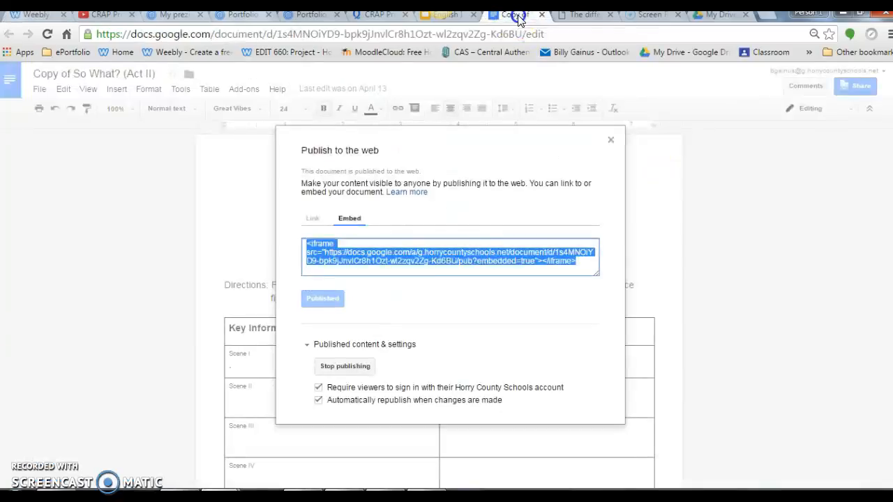
{"action": "left_click", "coordinate": [612, 142]}
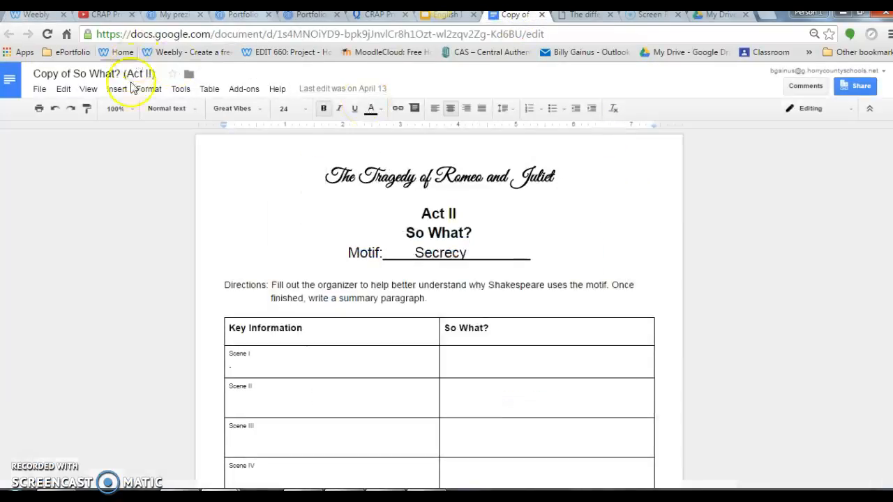
{"action": "left_click", "coordinate": [38, 90]}
{"action": "left_click", "coordinate": [116, 89]}
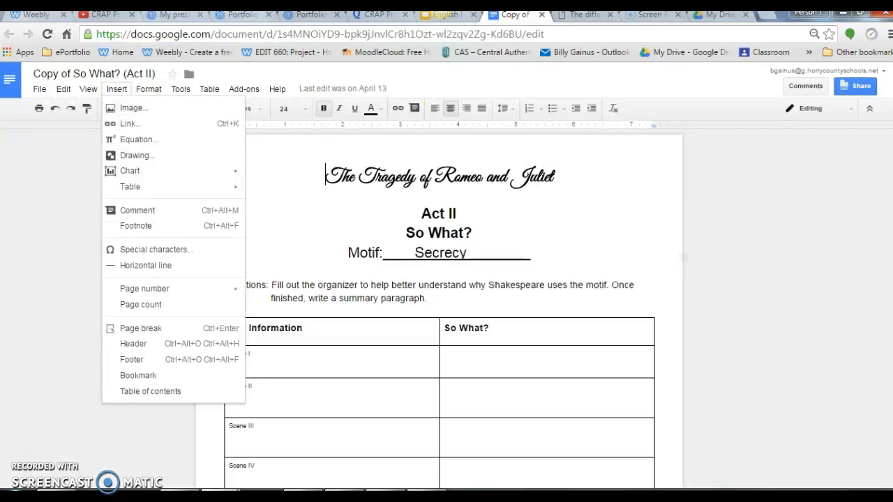
{"action": "left_click", "coordinate": [878, 265]}
{"action": "left_click", "coordinate": [861, 87]}
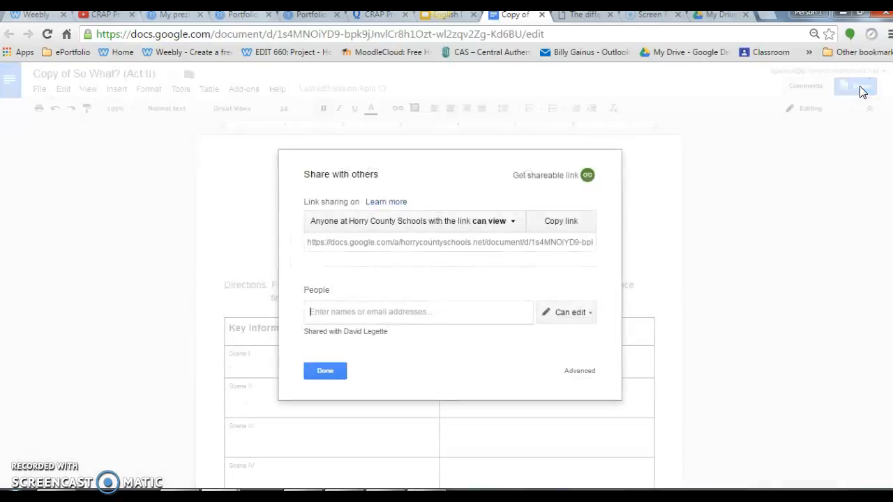
{"action": "left_click", "coordinate": [551, 175]}
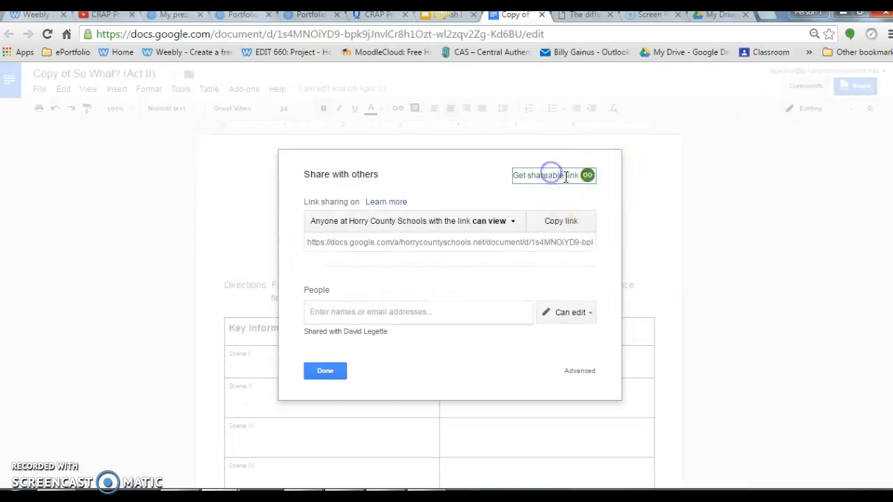
{"action": "left_click", "coordinate": [806, 217]}
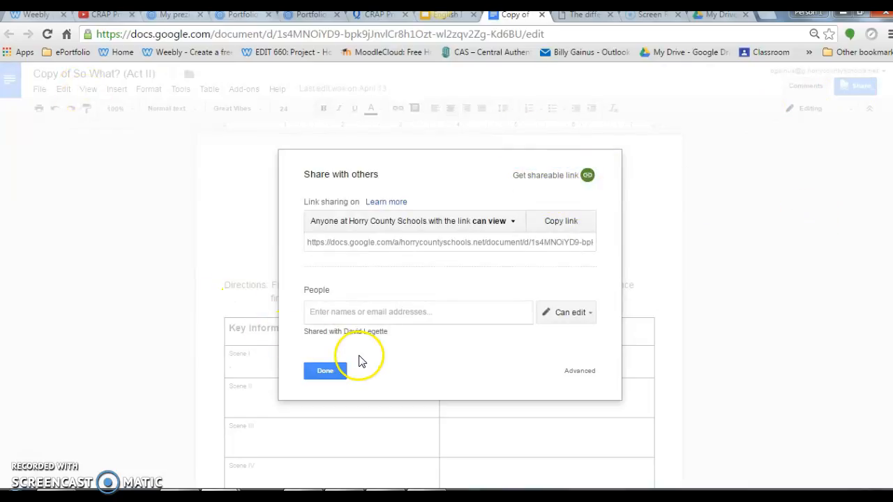
{"action": "left_click", "coordinate": [340, 370]}
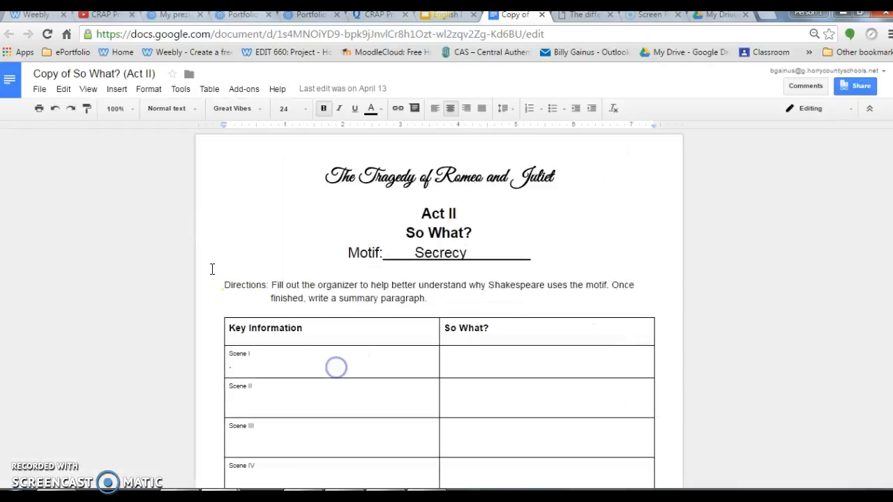
Step: Open the document's Publish to the web settings and copy its iframe embed code
{"action": "left_click", "coordinate": [39, 90]}
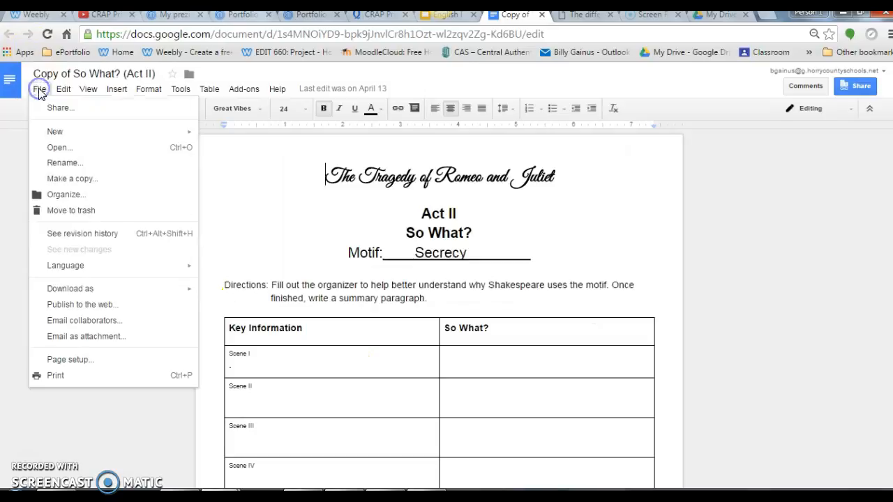
{"action": "left_click", "coordinate": [58, 307]}
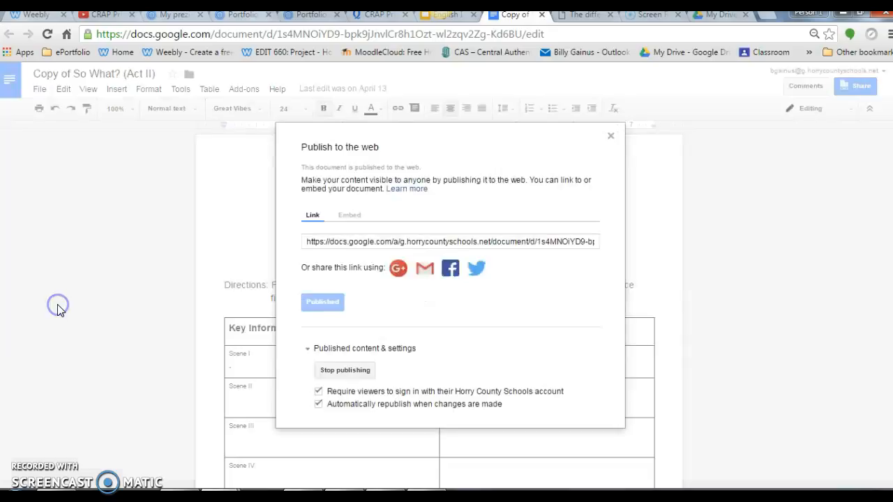
{"action": "left_click", "coordinate": [352, 215]}
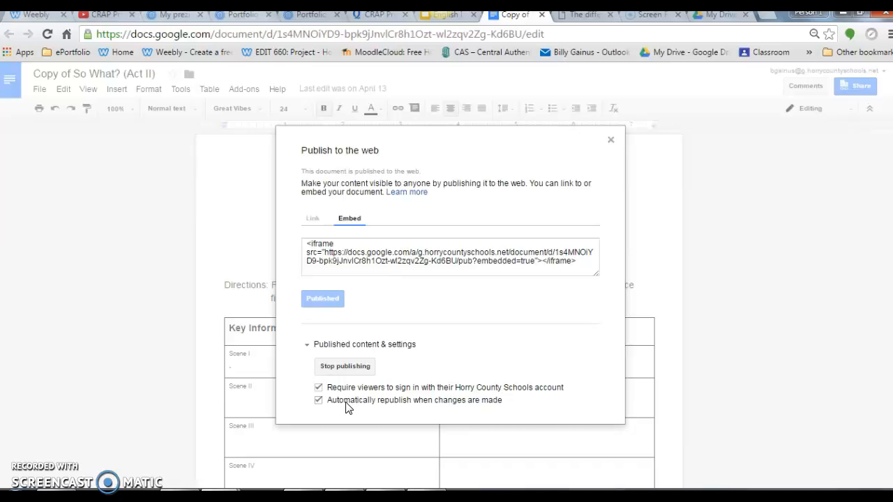
{"action": "left_click", "coordinate": [355, 256]}
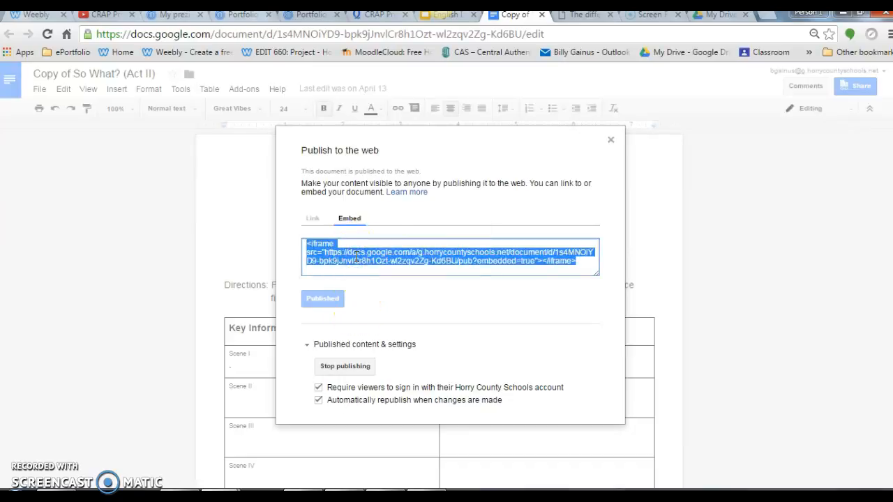
Step: Return to the Weebly blog post, add an Embed Code element below "How created" and paste in the Google Docs iframe code
{"action": "key", "text": "ctrl+1"}
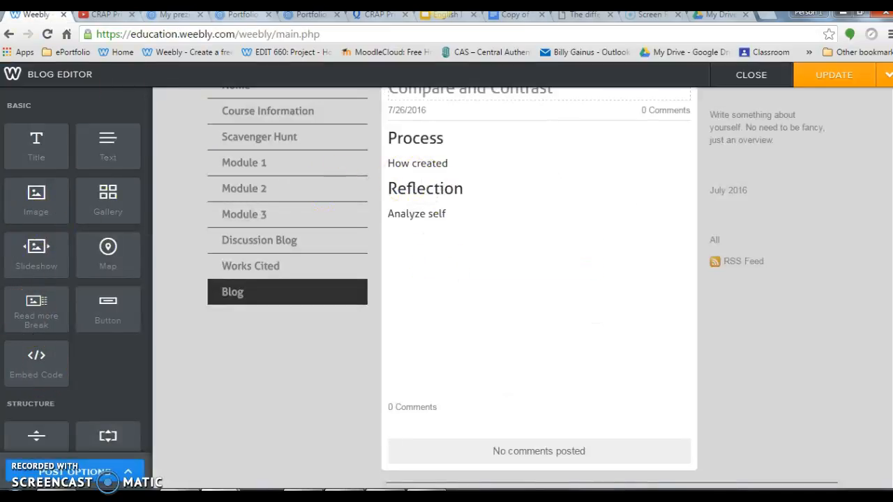
{"action": "left_click_drag", "start_coordinate": [32, 366], "coordinate": [471, 179]}
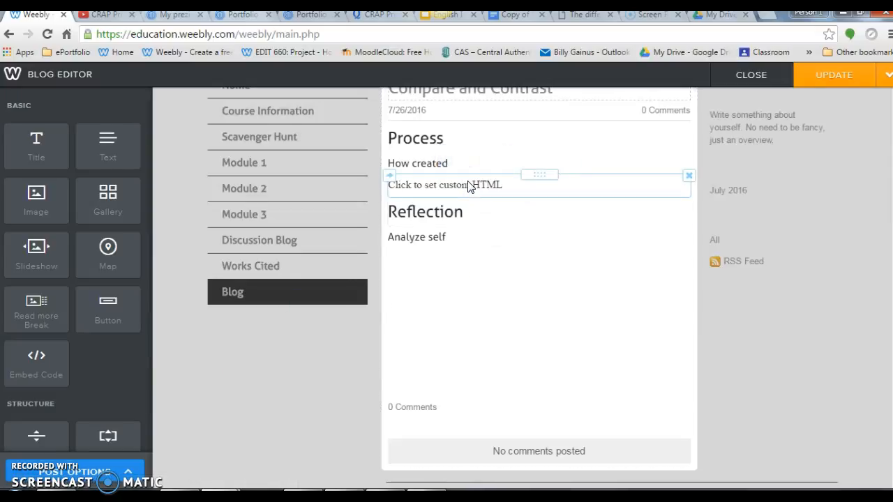
{"action": "left_click", "coordinate": [470, 185]}
{"action": "key", "text": "ctrl+v"}
{"action": "left_click", "coordinate": [782, 332]}
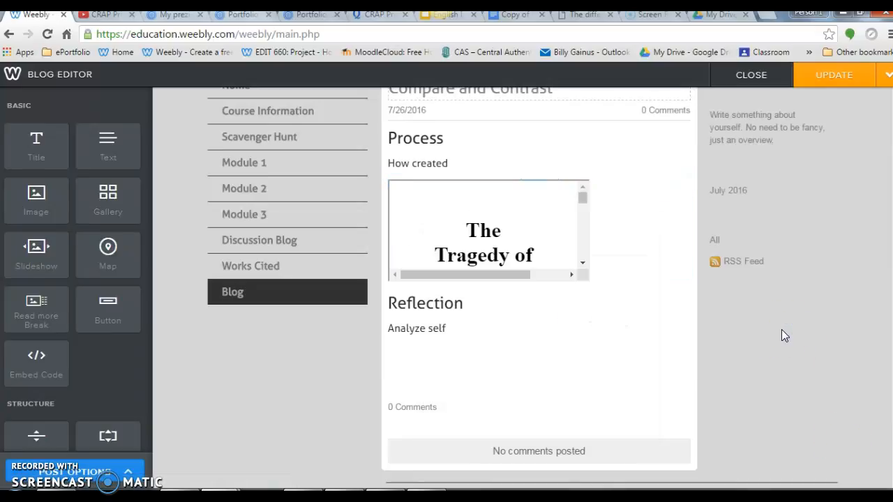
Step: Try to scroll through the embedded Romeo and Juliet document within its frame in the blog post
{"action": "left_click", "coordinate": [582, 265]}
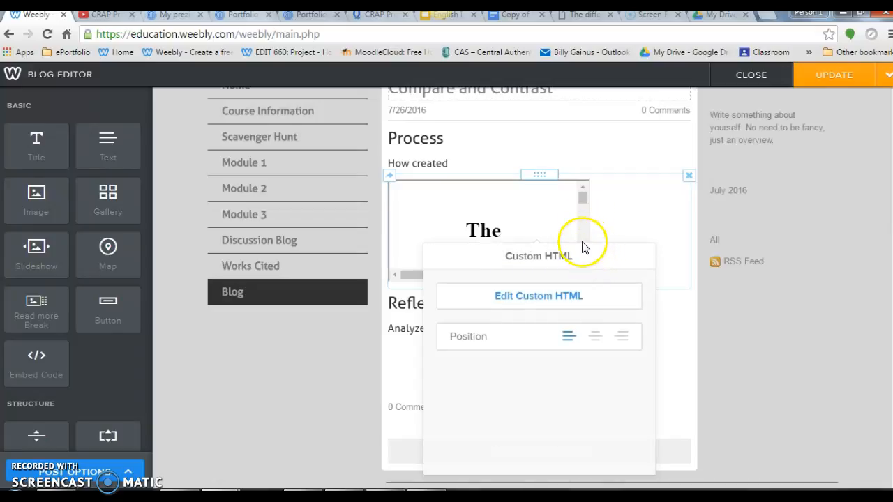
{"action": "mouse_move", "coordinate": [583, 198]}
{"action": "left_mouse_down"}
{"action": "mouse_move", "coordinate": [590, 259]}
{"action": "mouse_move", "coordinate": [588, 200]}
{"action": "left_mouse_up"}
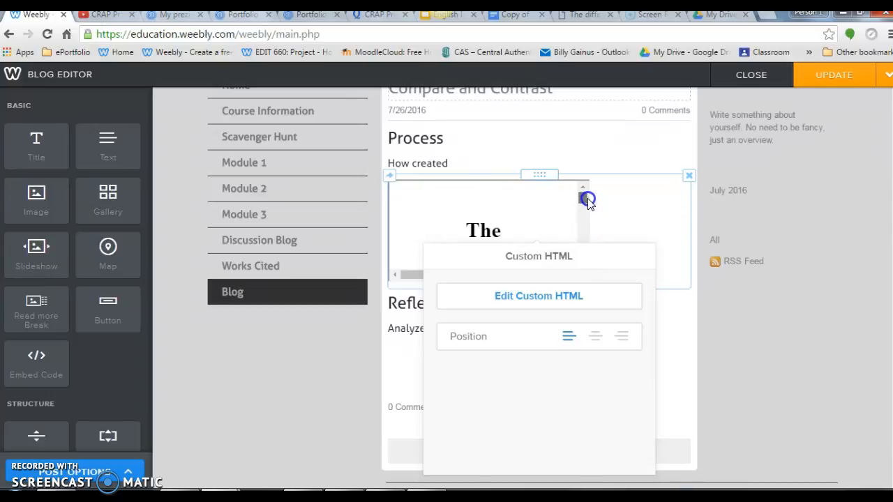
{"action": "left_click_drag", "start_coordinate": [587, 201], "coordinate": [580, 182]}
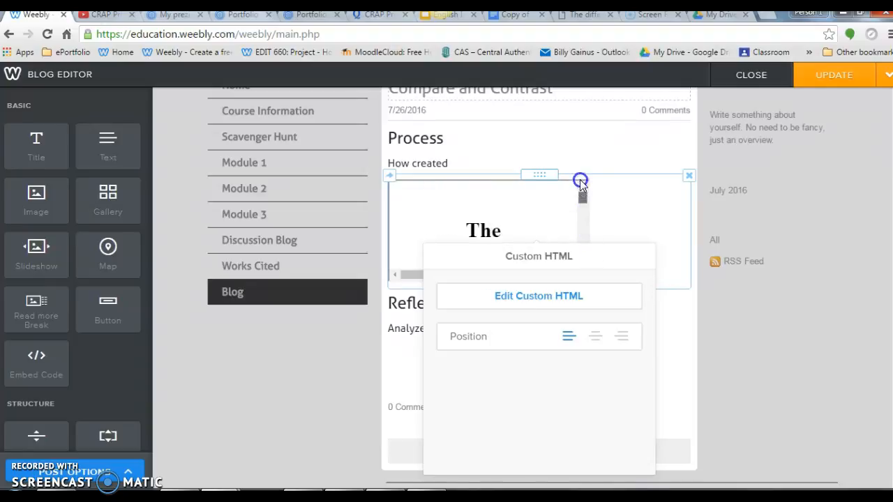